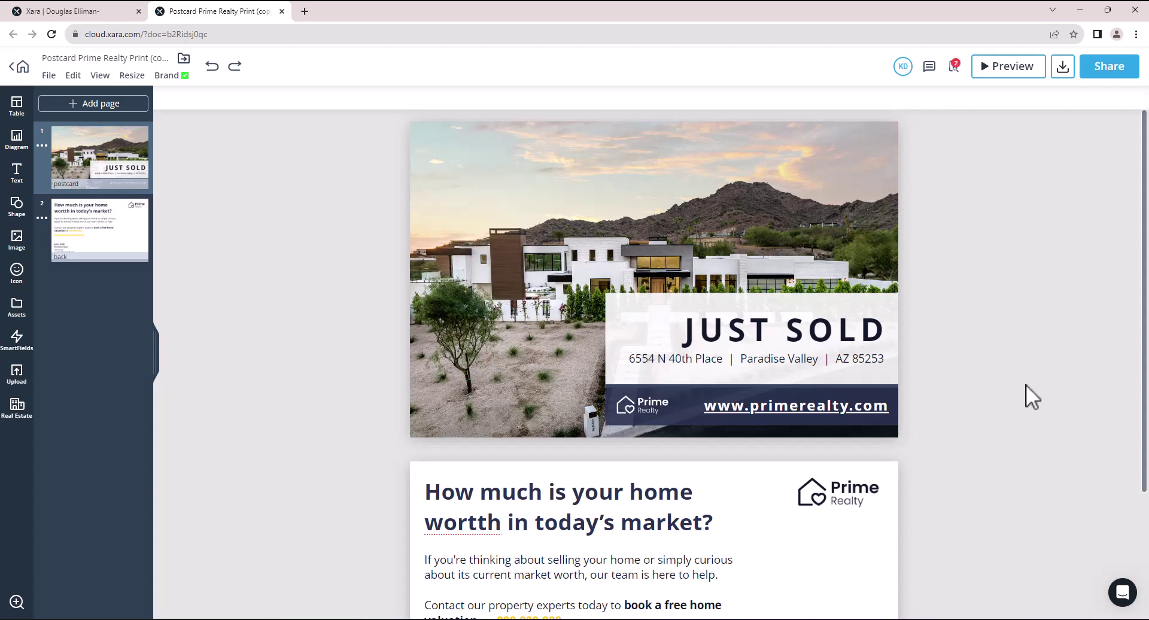
- Run the document check and replace the flagged misspelling 'wortth' with the suggested 'worth'
{"action": "scroll", "coordinate": [1025, 384], "scroll_direction": "down", "scroll_amount": 3}
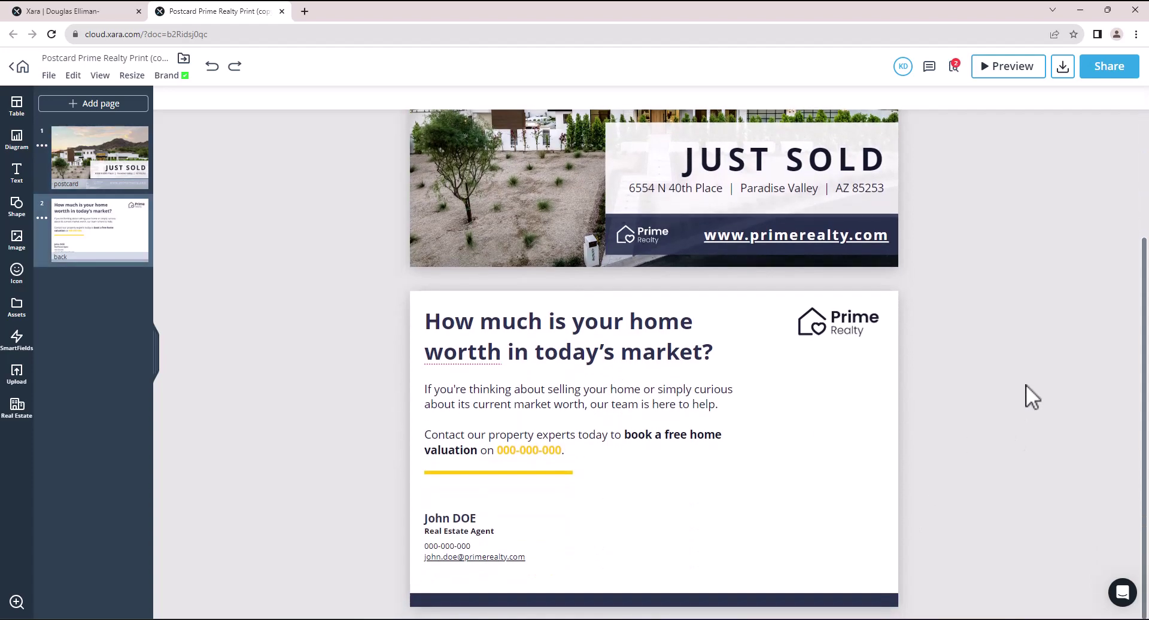
{"action": "scroll", "coordinate": [1026, 384], "scroll_direction": "up", "scroll_amount": 3}
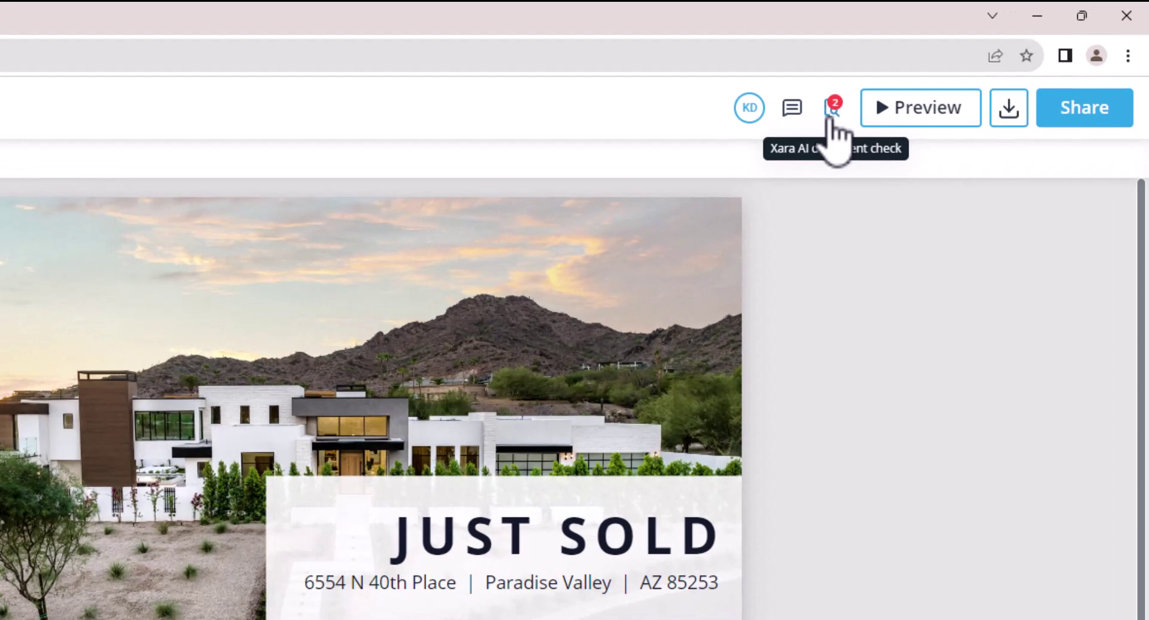
{"action": "left_click", "coordinate": [830, 117]}
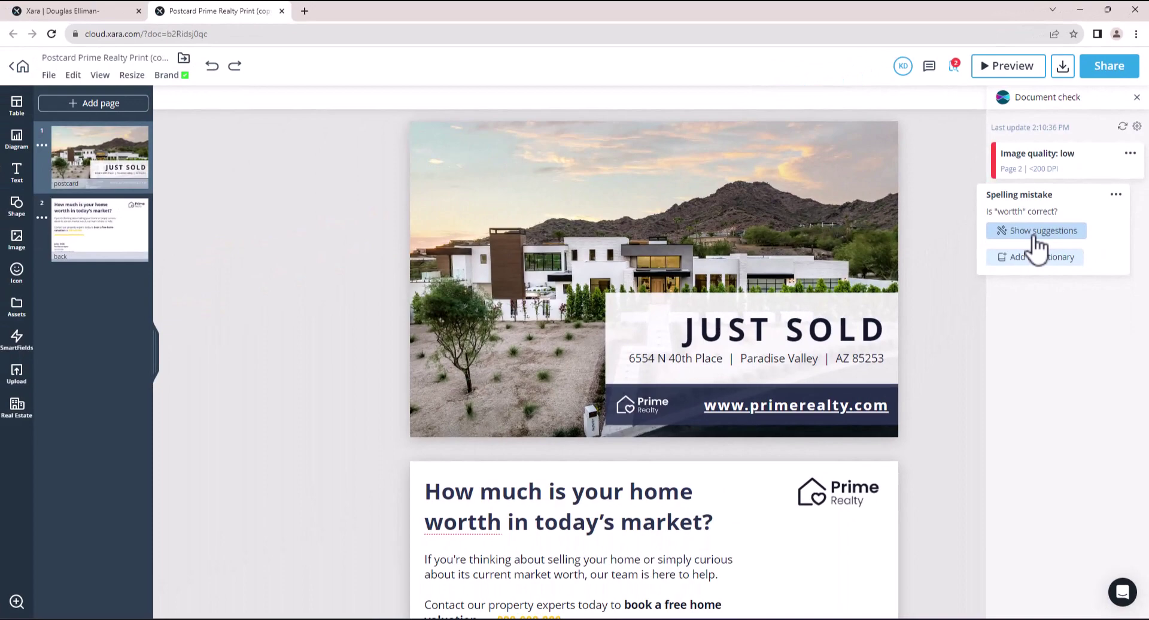
{"action": "left_click", "coordinate": [1038, 231]}
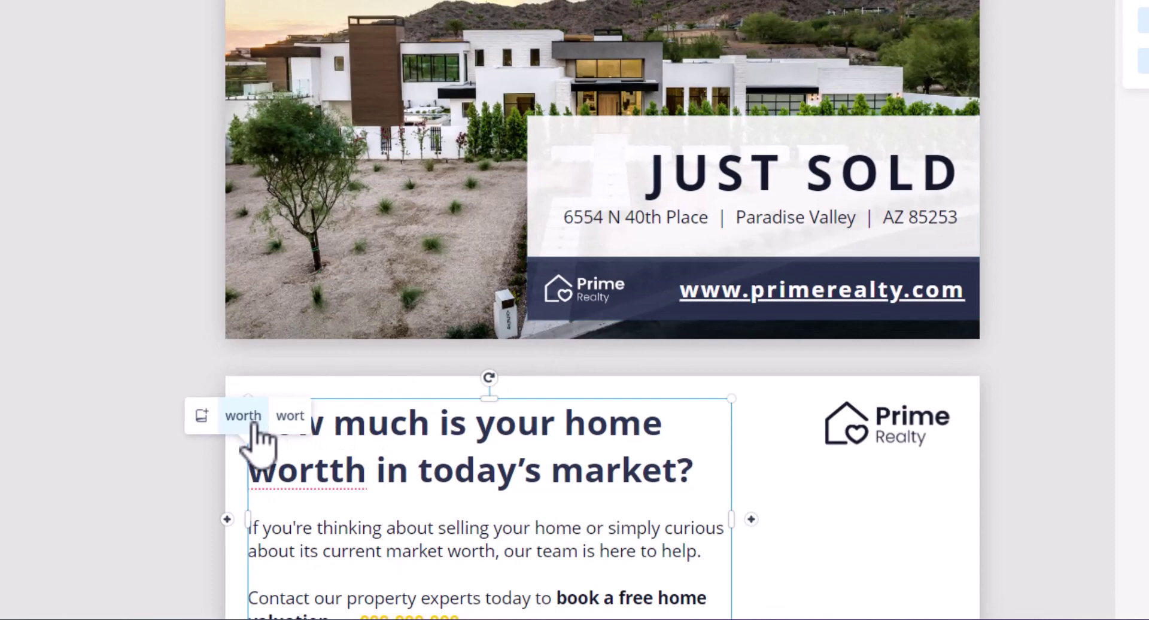
{"action": "left_click", "coordinate": [250, 419]}
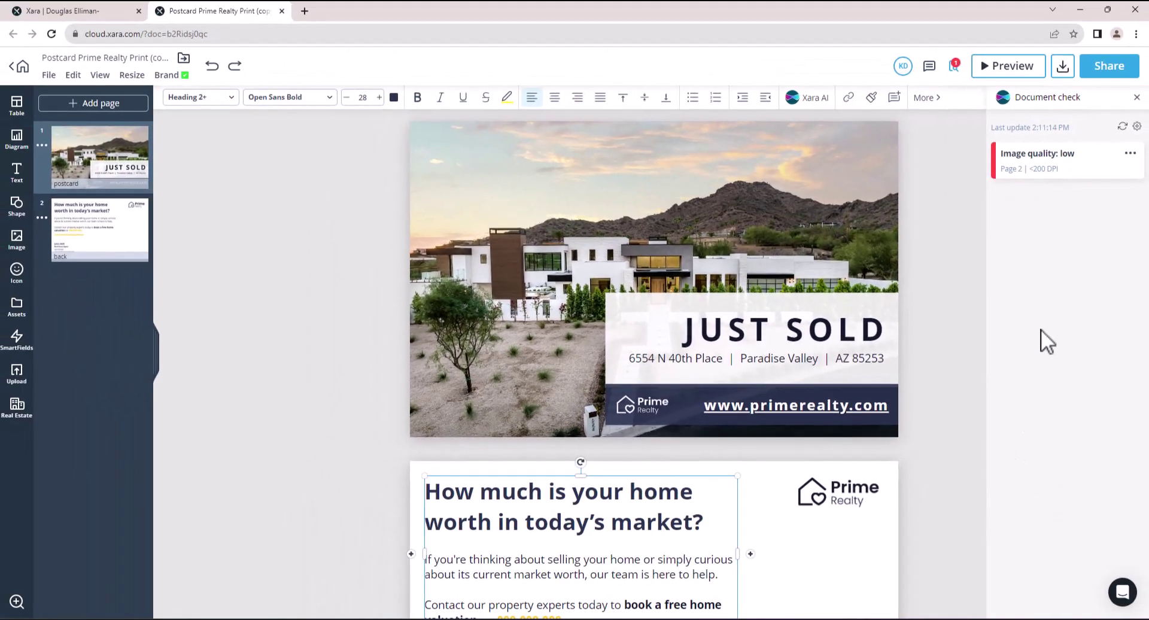
- Open the About DPI guide from the low image-quality warning and read all three pages
{"action": "left_click", "coordinate": [1032, 178]}
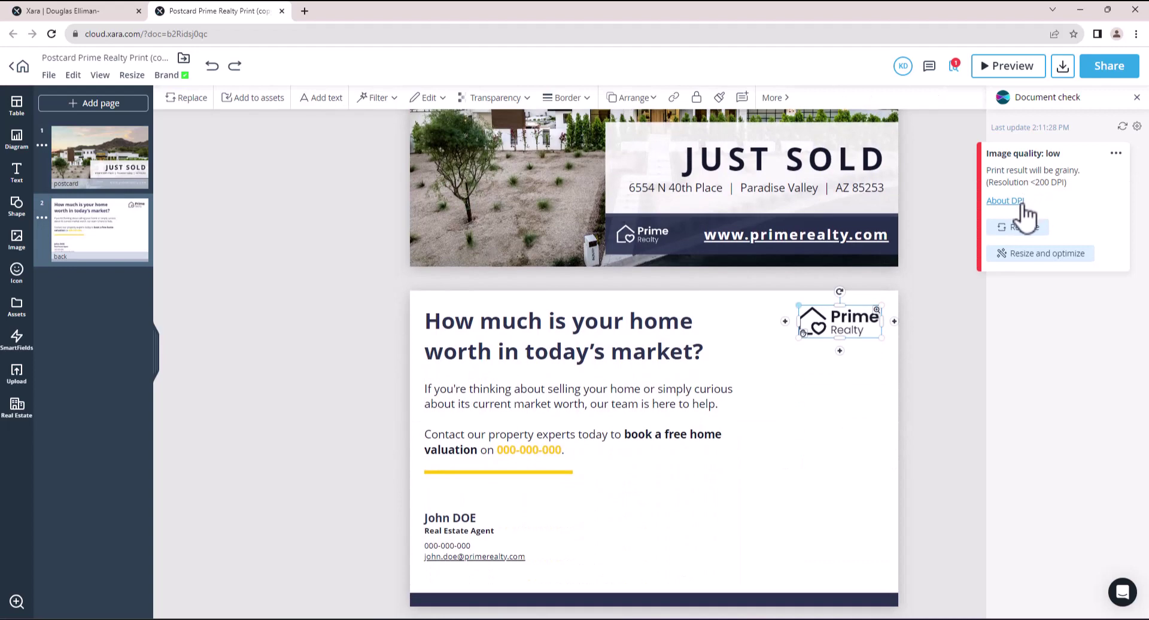
{"action": "left_click", "coordinate": [1023, 205]}
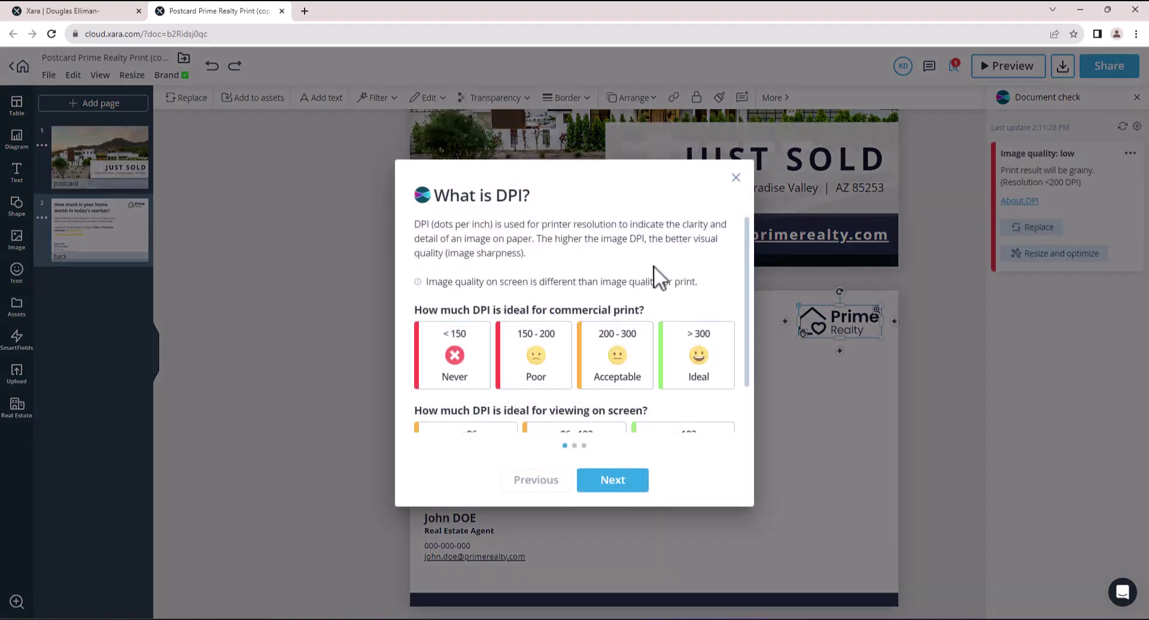
{"action": "scroll", "coordinate": [655, 267], "scroll_direction": "down", "scroll_amount": 1}
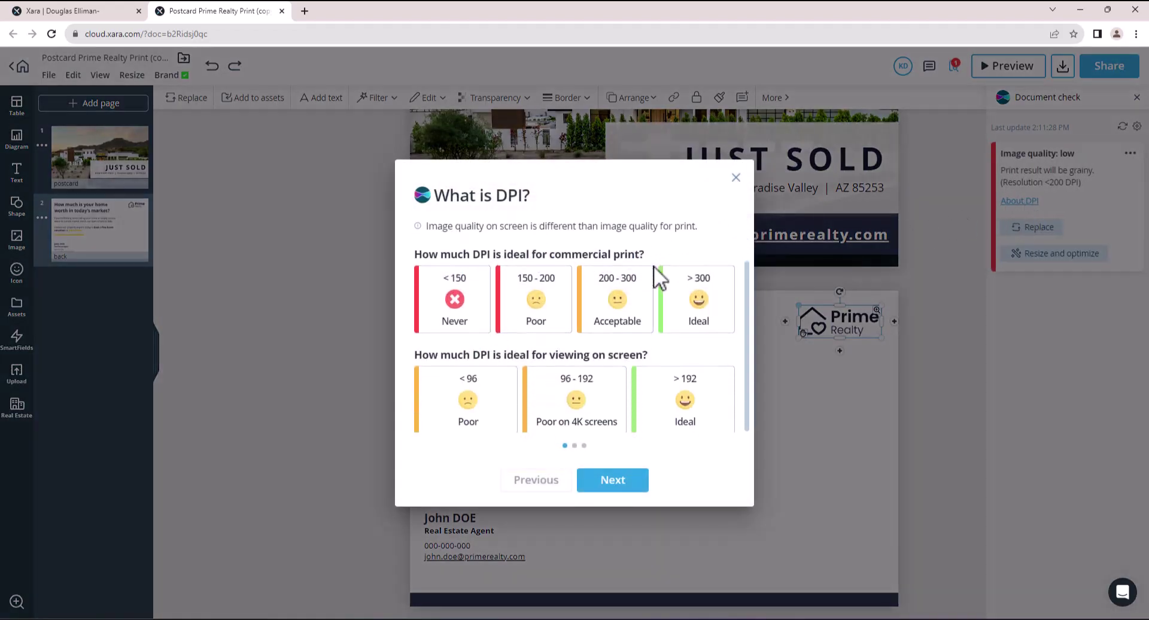
{"action": "left_click", "coordinate": [635, 485]}
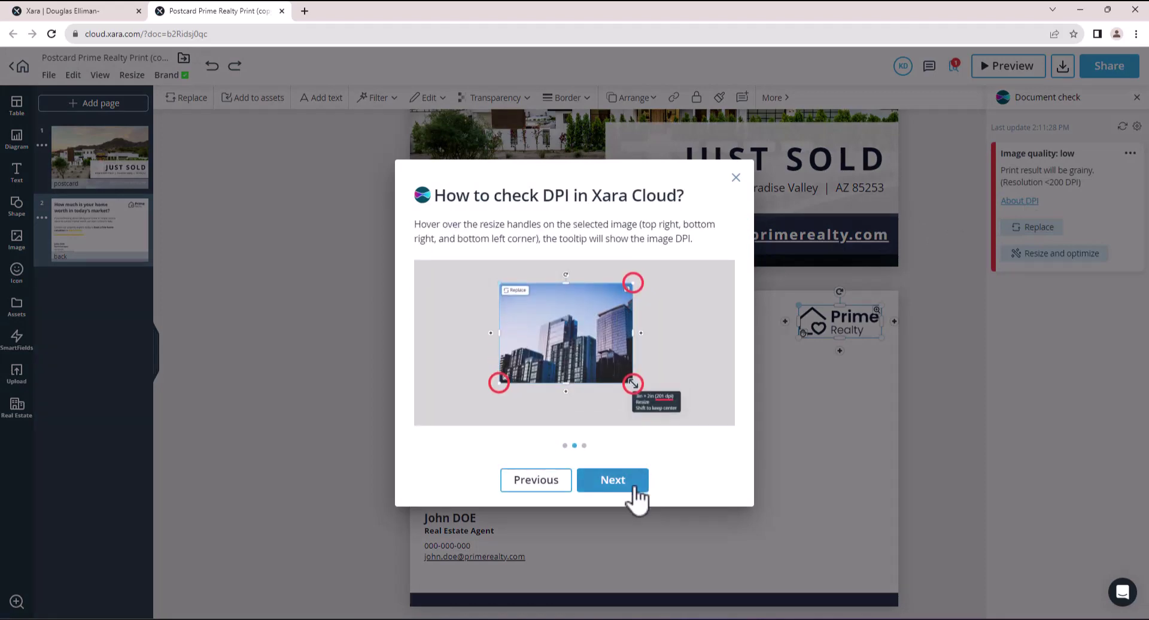
{"action": "left_click", "coordinate": [637, 484]}
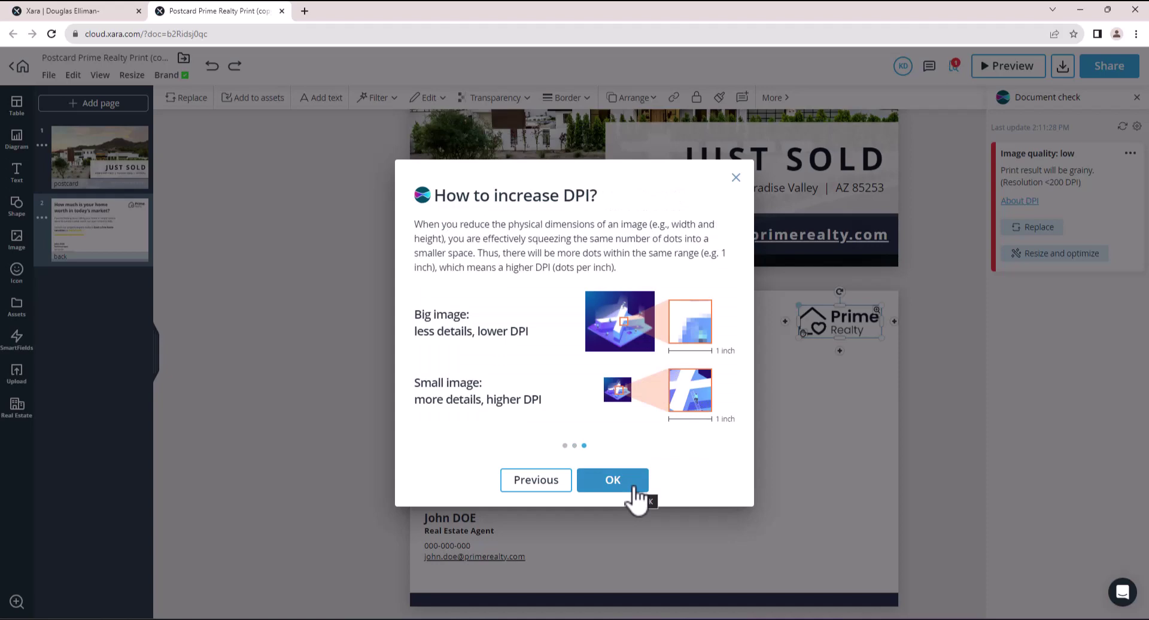
{"action": "left_click", "coordinate": [634, 486]}
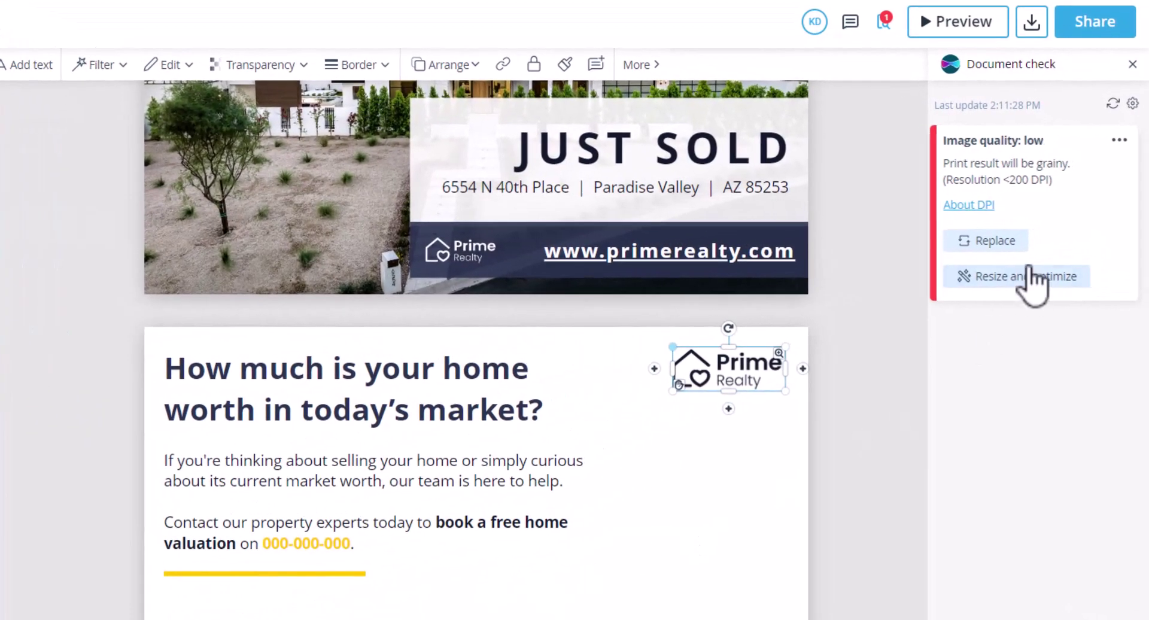
- Resize and optimize the Prime Realty logo, then drag it back into the top-right corner
{"action": "left_click", "coordinate": [991, 276]}
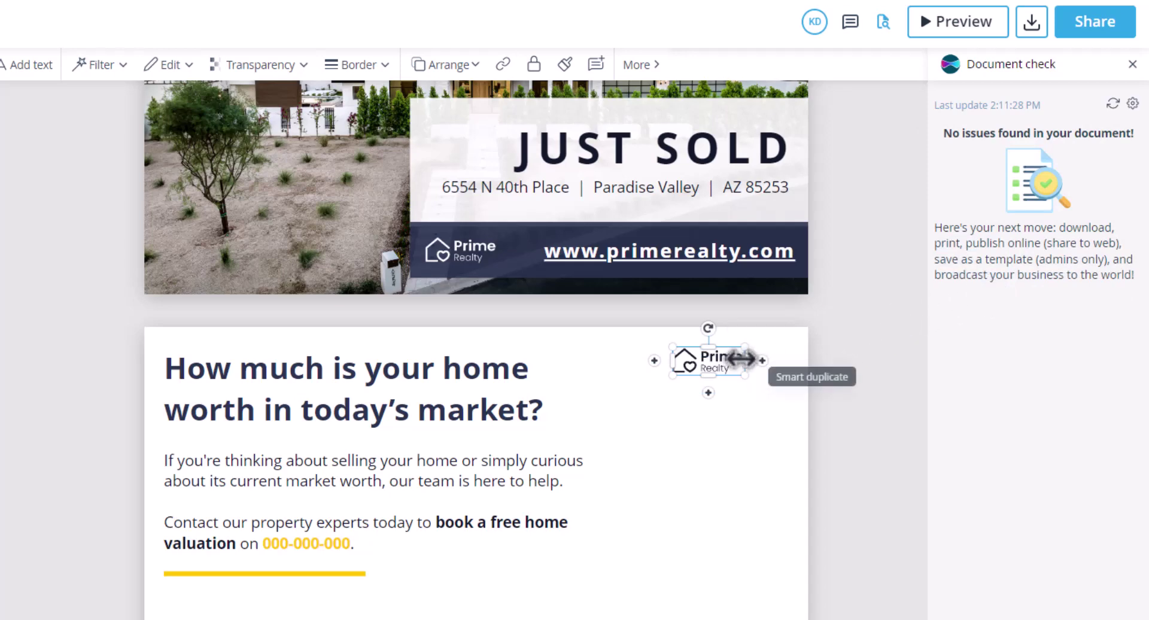
{"action": "left_click_drag", "start_coordinate": [718, 359], "coordinate": [767, 360]}
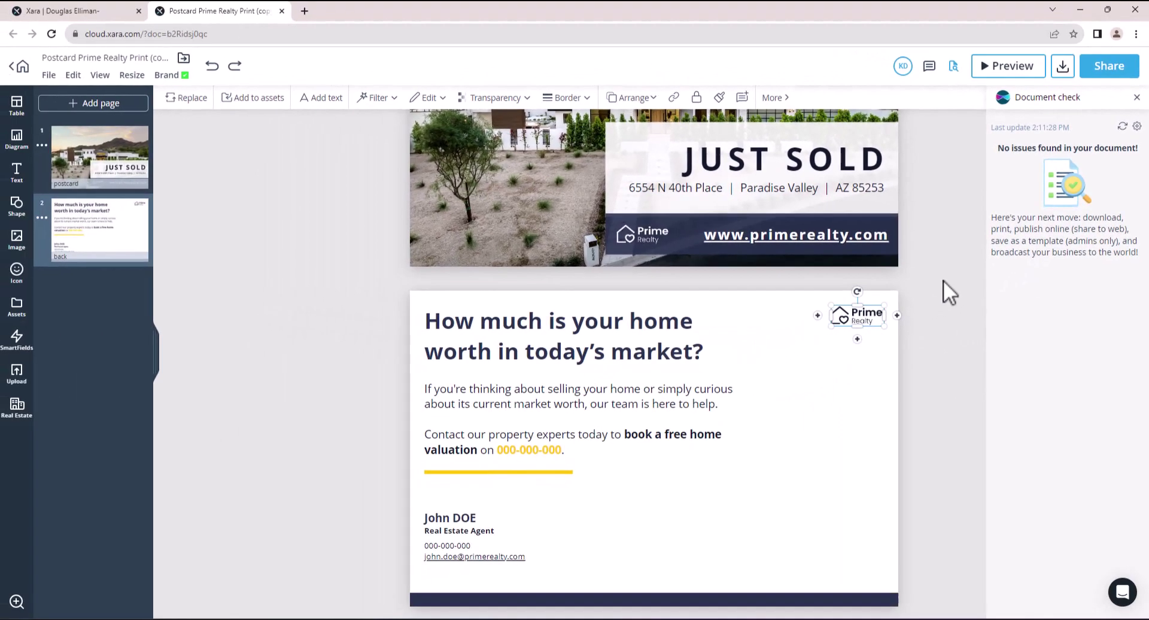
{"action": "left_click", "coordinate": [943, 280]}
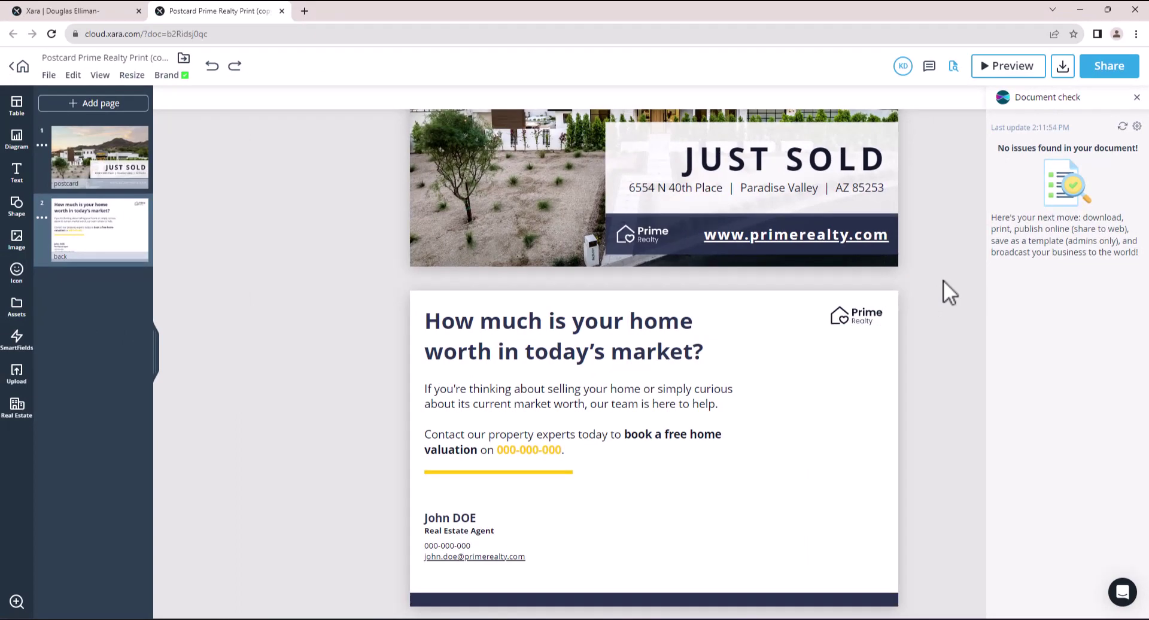
- Choose Print via Xpressdocs from the Share menu and confirm printing the postcard
{"action": "scroll", "coordinate": [944, 280], "scroll_direction": "up", "scroll_amount": 3}
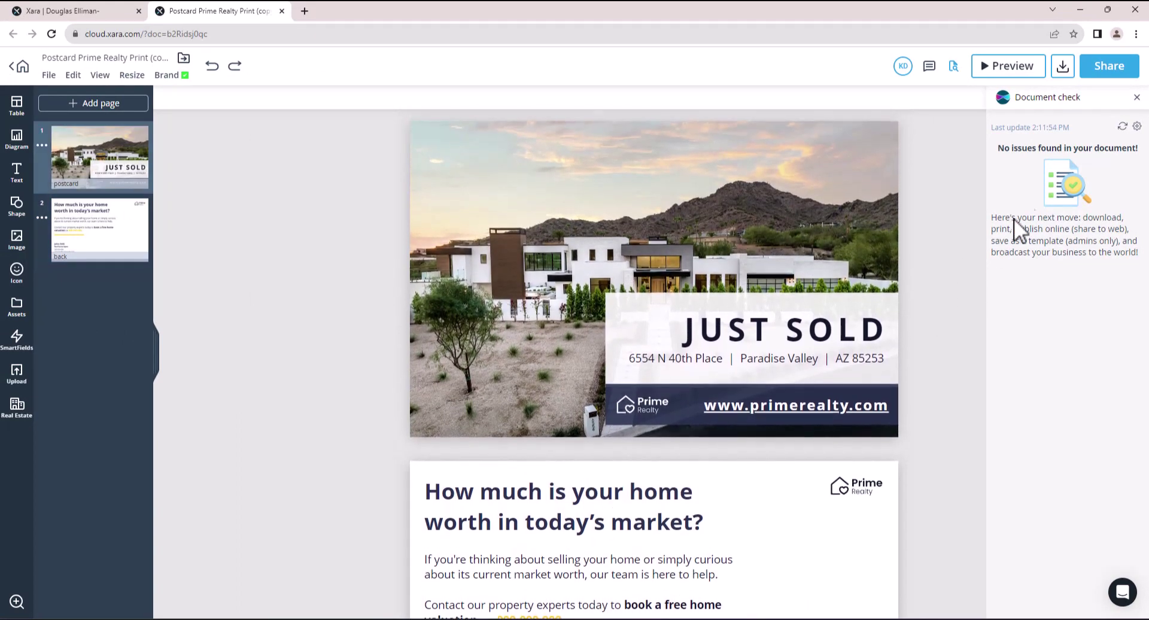
{"action": "left_click", "coordinate": [1111, 77]}
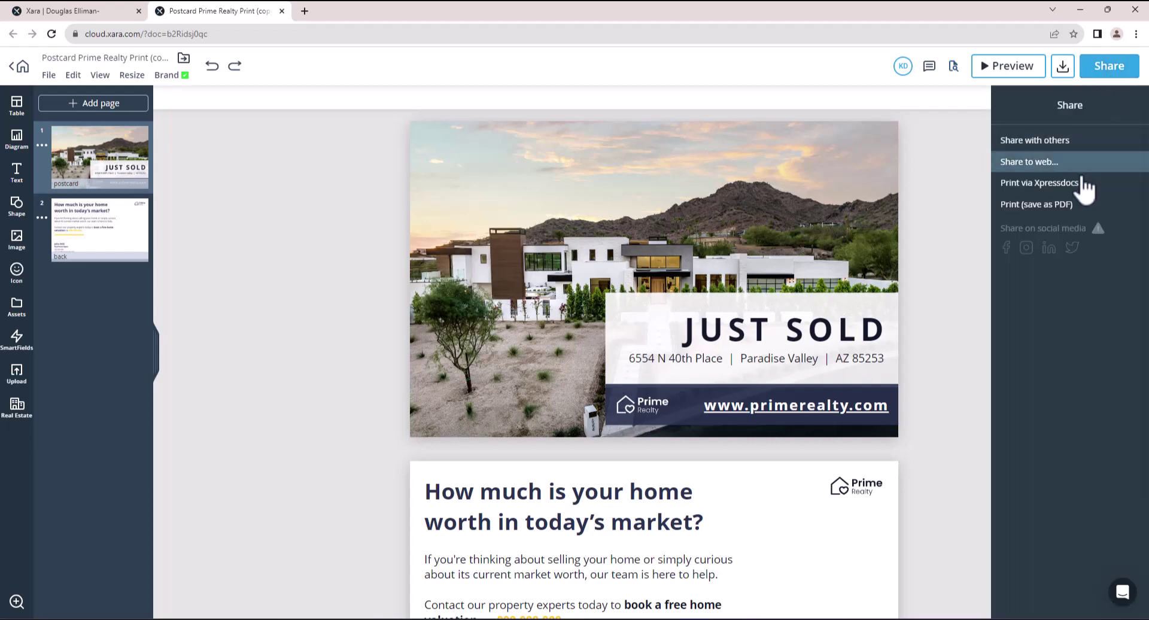
{"action": "left_click", "coordinate": [1083, 185]}
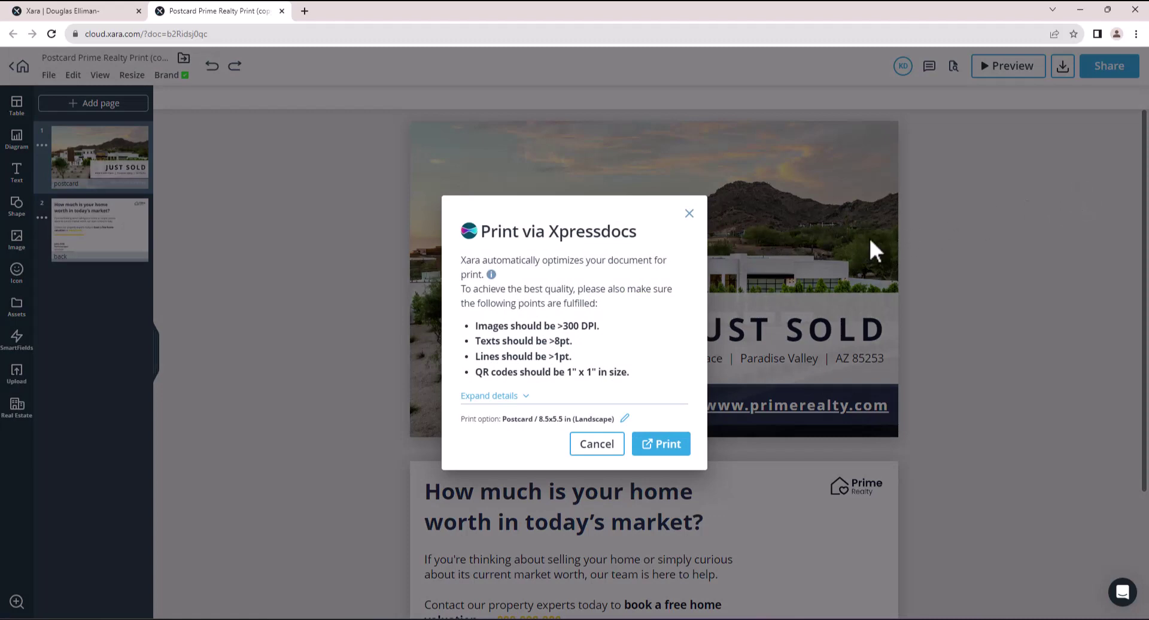
{"action": "left_click", "coordinate": [665, 456]}
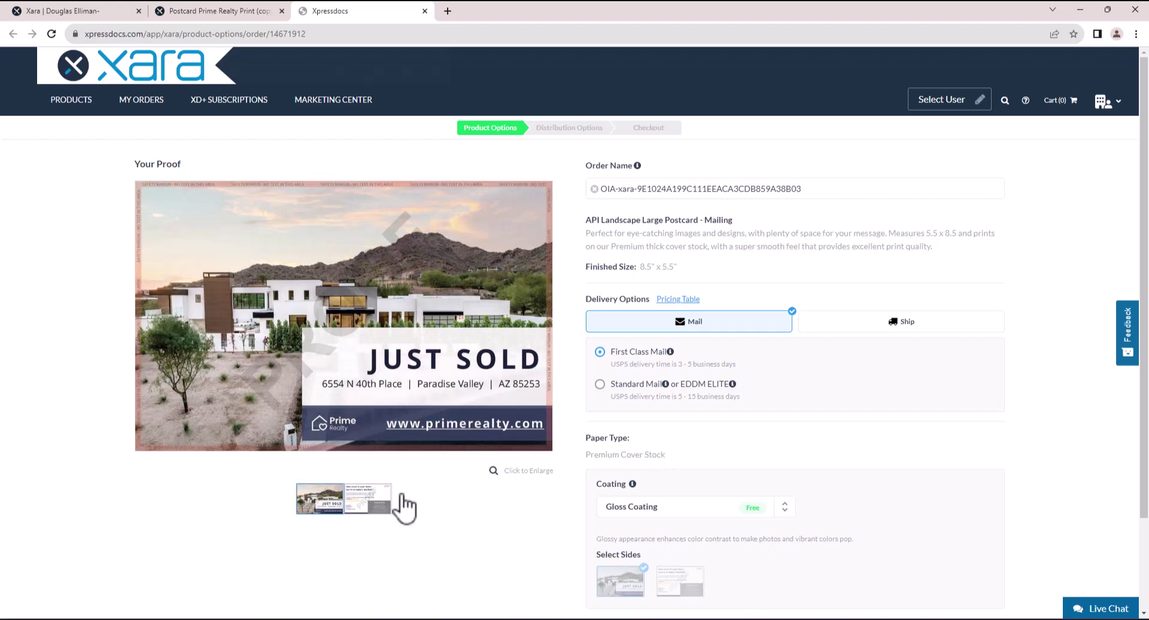
- Preview the back side of the proof, then return to the JUST SOLD front
{"action": "left_click", "coordinate": [373, 506]}
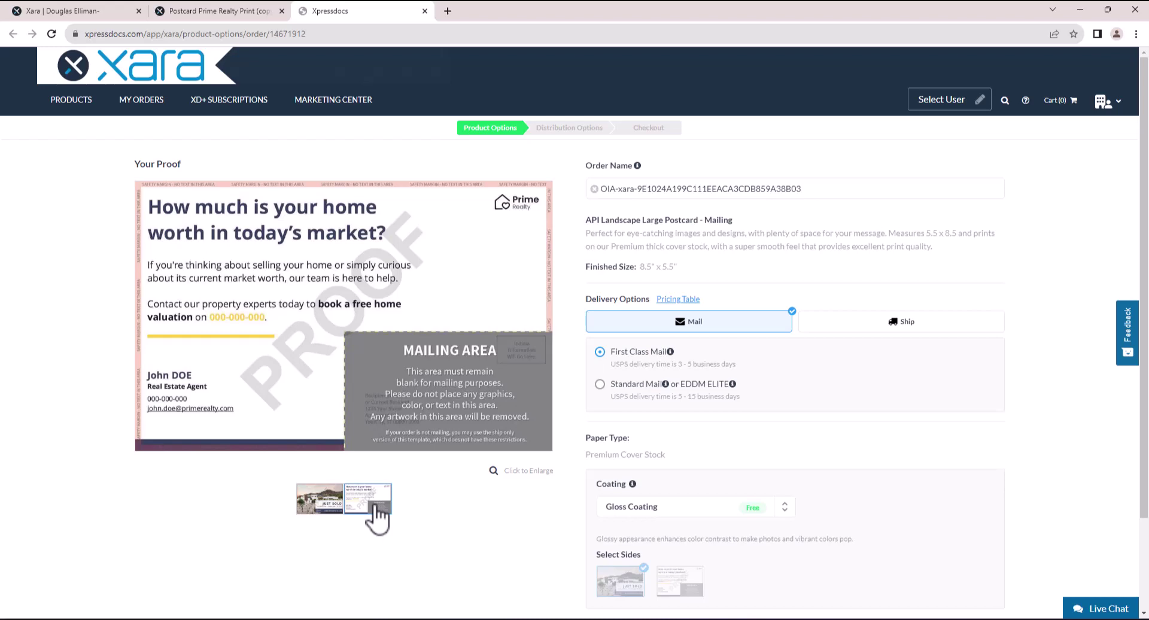
{"action": "left_click", "coordinate": [323, 503]}
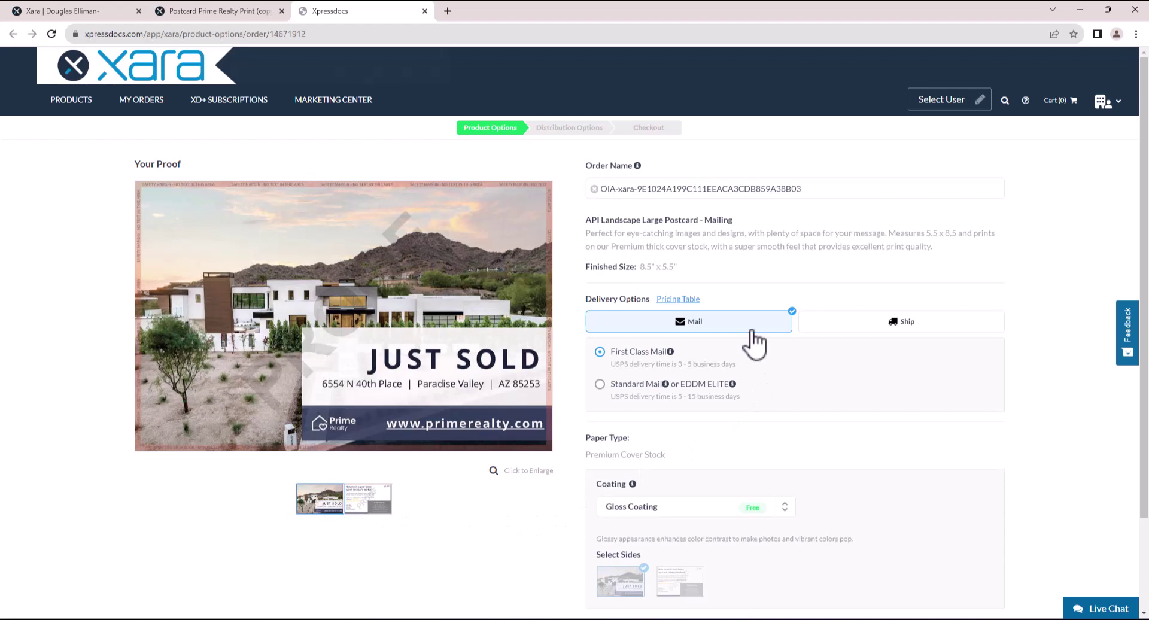
{"action": "left_click", "coordinate": [851, 340]}
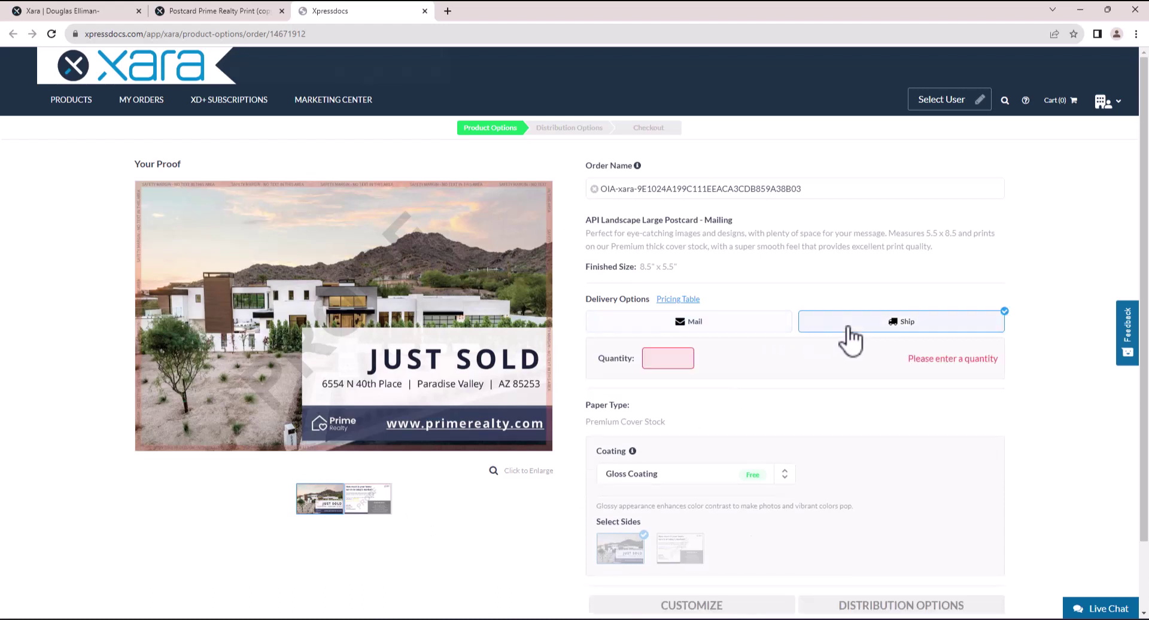
{"action": "left_click", "coordinate": [665, 356]}
{"action": "type", "text": "25"}
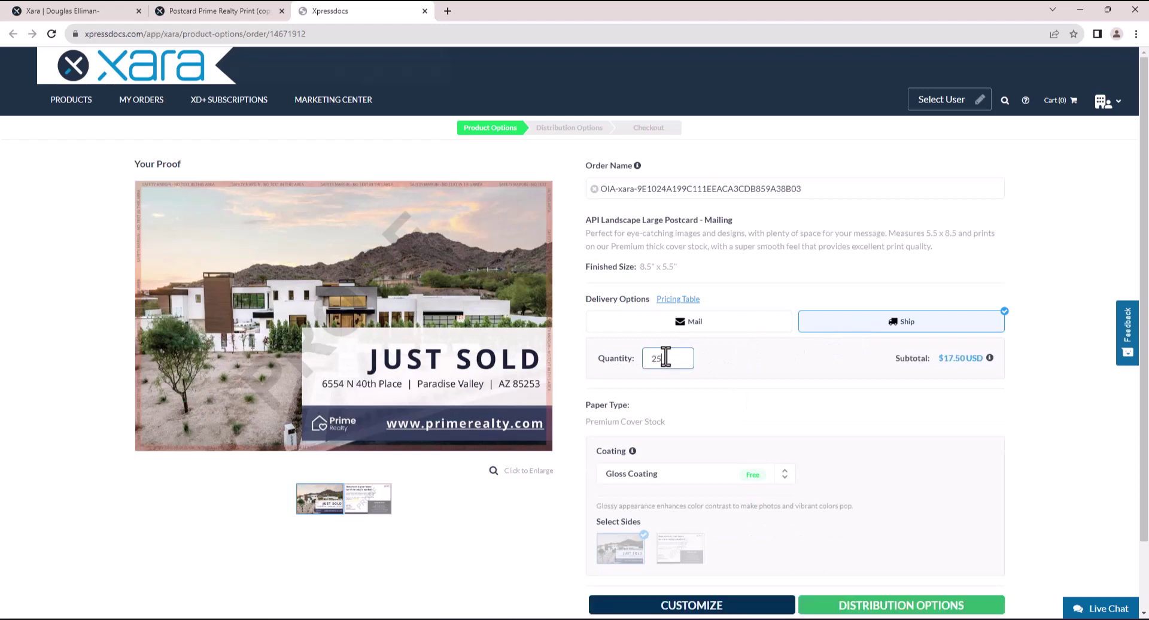
{"action": "left_click", "coordinate": [721, 329]}
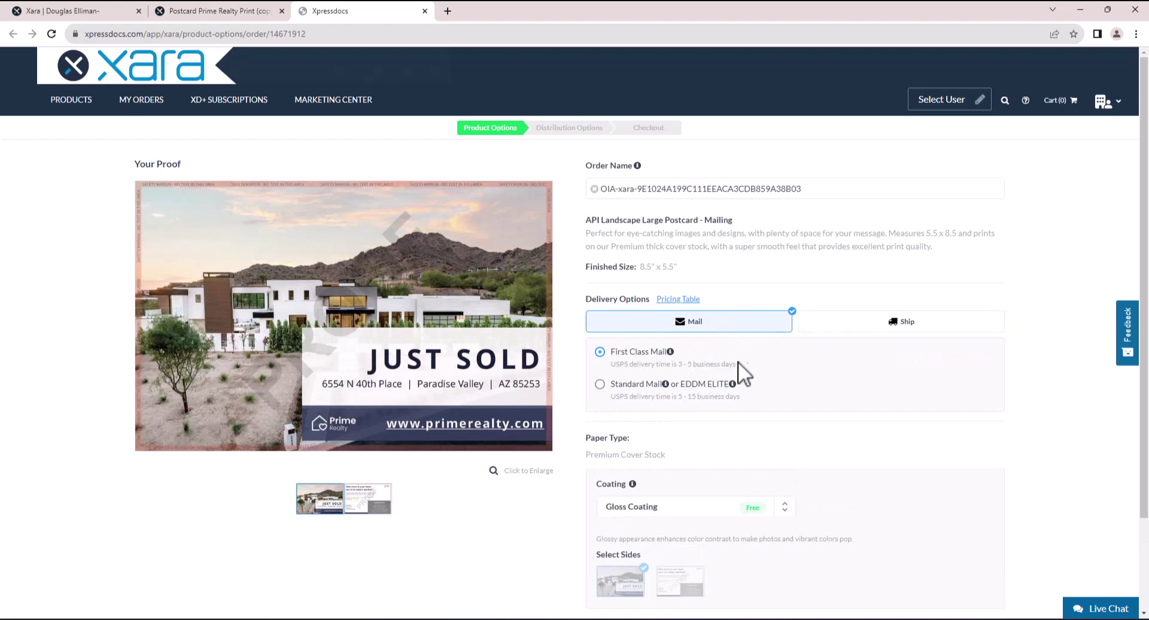
{"action": "scroll", "coordinate": [737, 376], "scroll_direction": "down", "scroll_amount": 1}
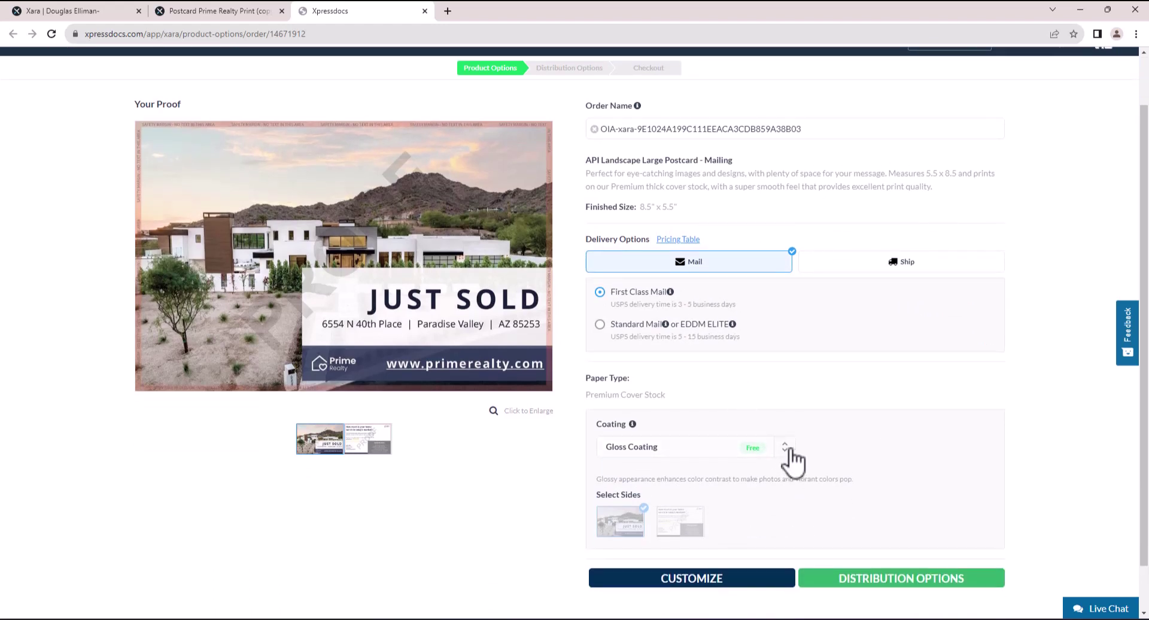
{"action": "left_click", "coordinate": [791, 458]}
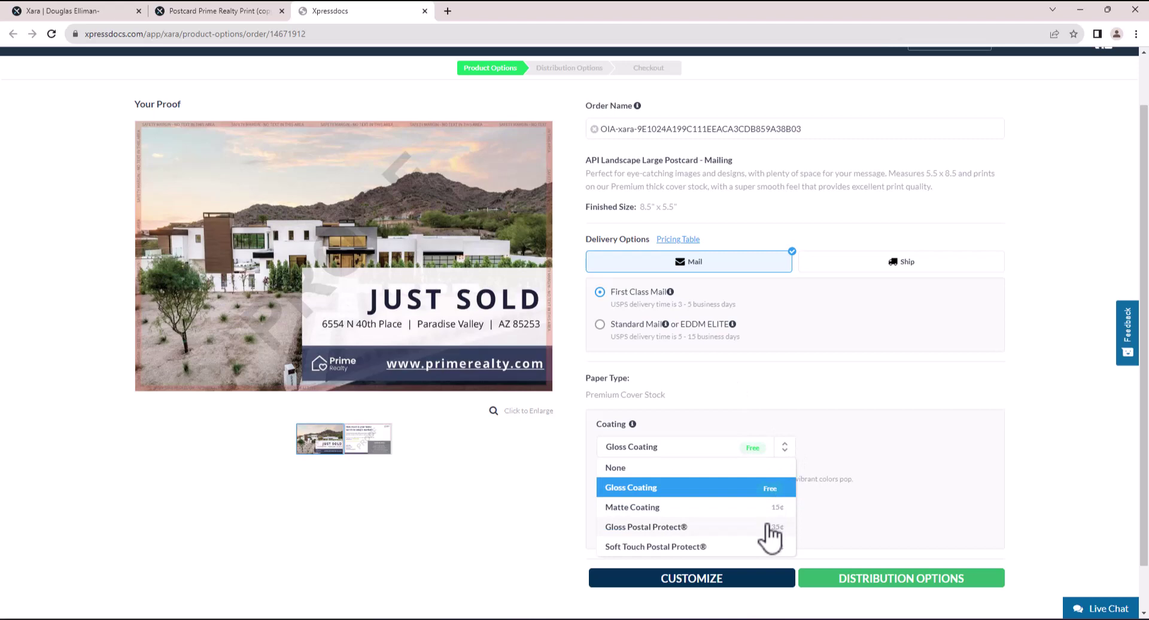
{"action": "left_click", "coordinate": [795, 456]}
{"action": "scroll", "coordinate": [874, 533], "scroll_direction": "down", "scroll_amount": 1}
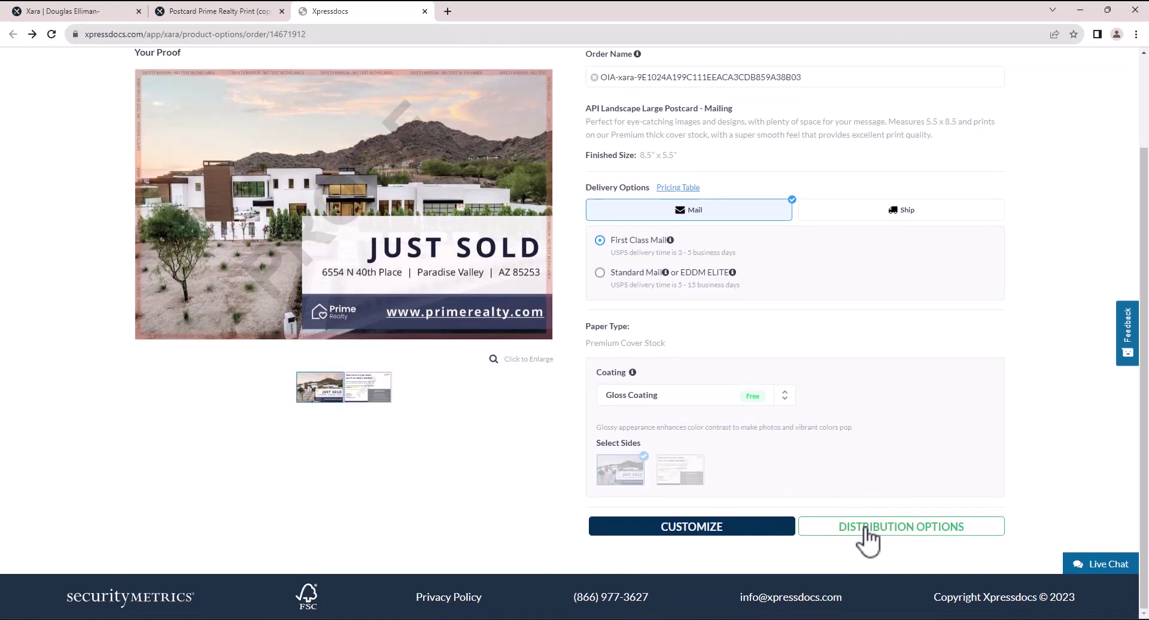
- Go to Distribution Options, confirming the user, with Schedule Future Fulfillment Date left off
{"action": "left_click", "coordinate": [869, 529]}
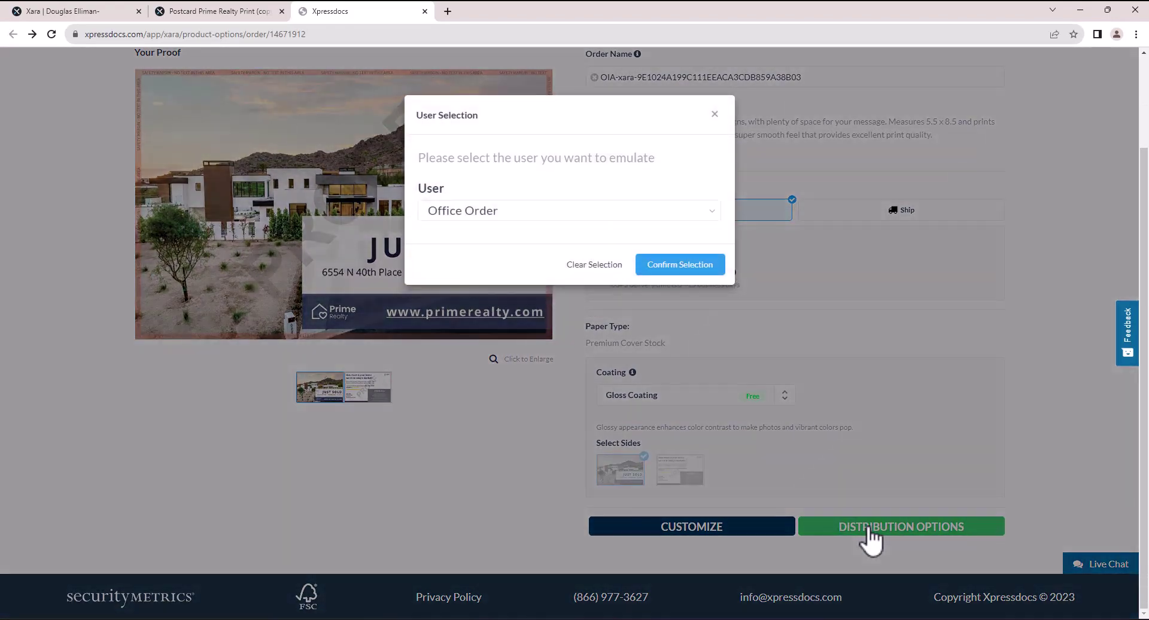
{"action": "left_click", "coordinate": [674, 270]}
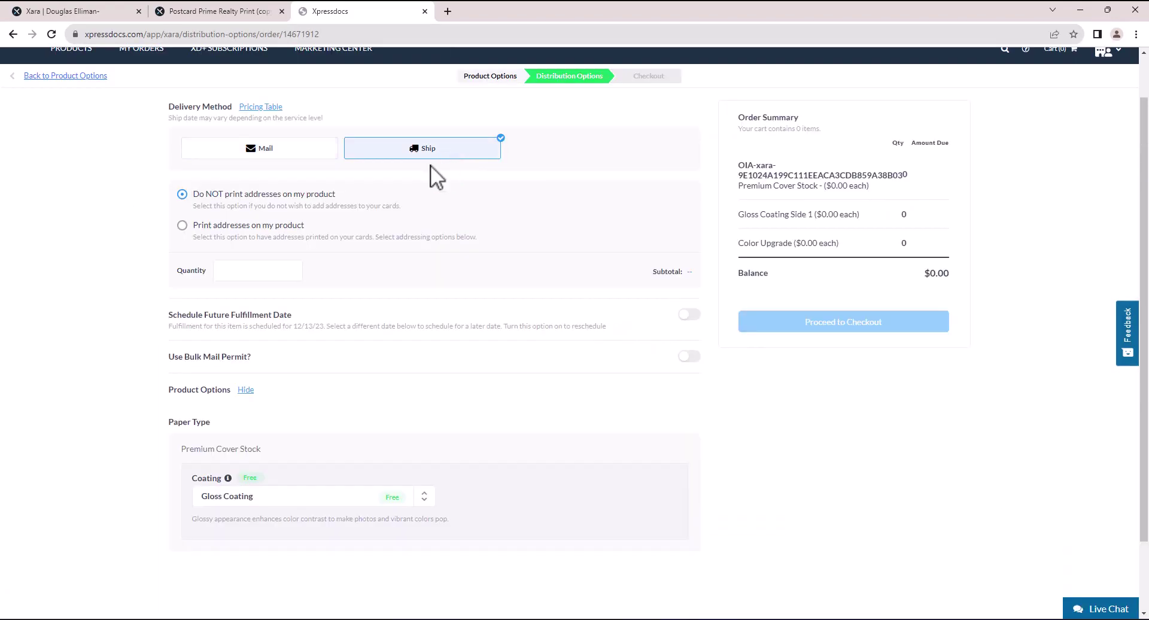
{"action": "left_click", "coordinate": [690, 315]}
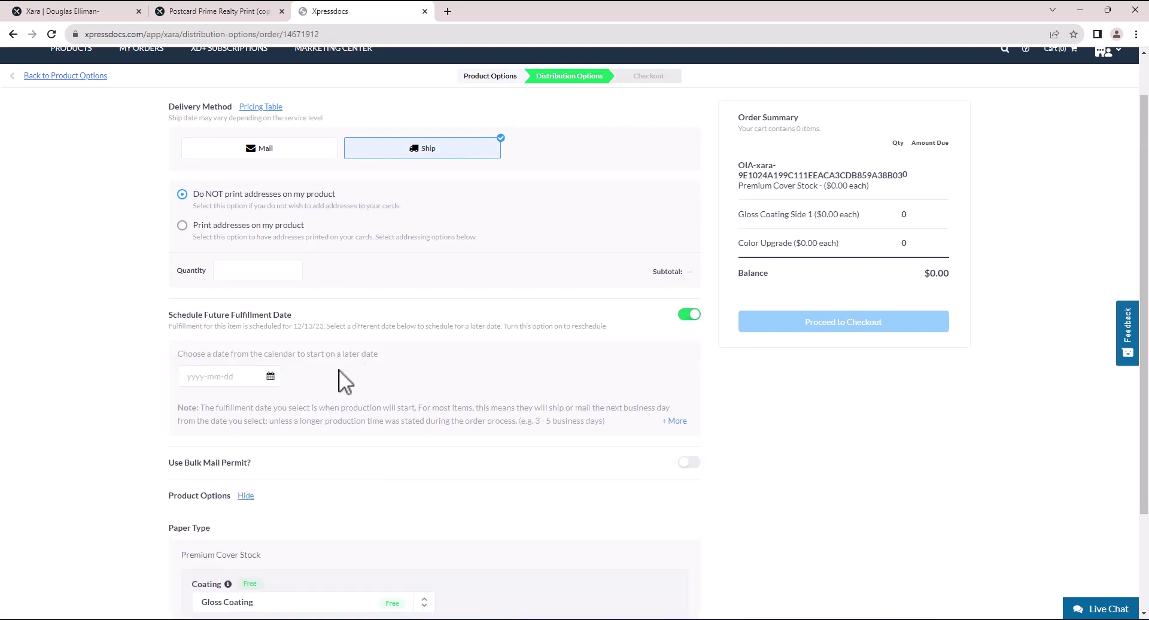
{"action": "left_click", "coordinate": [270, 377]}
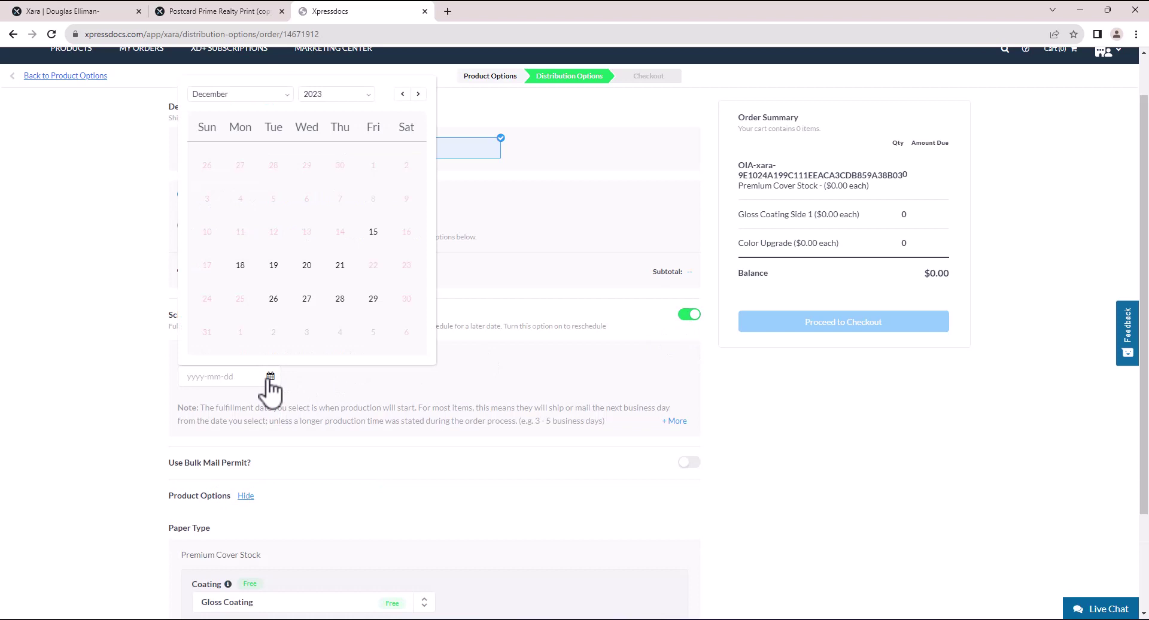
{"action": "left_click", "coordinate": [473, 378]}
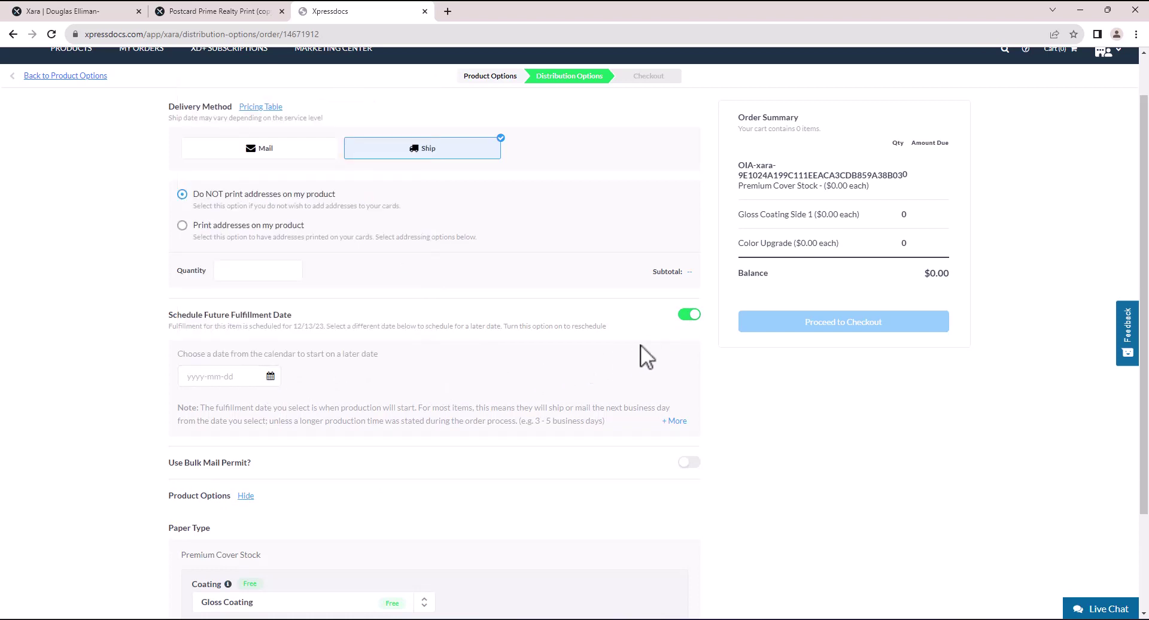
{"action": "left_click", "coordinate": [691, 316]}
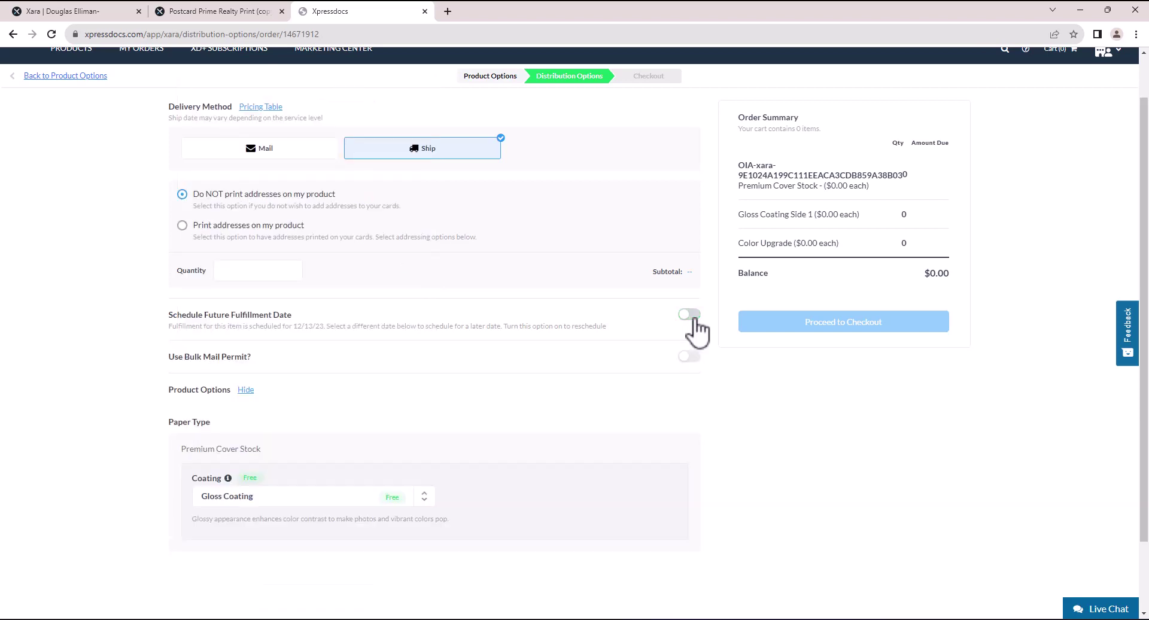
- Switch delivery to Mail and preview the Radius List address list option
{"action": "left_click", "coordinate": [292, 168]}
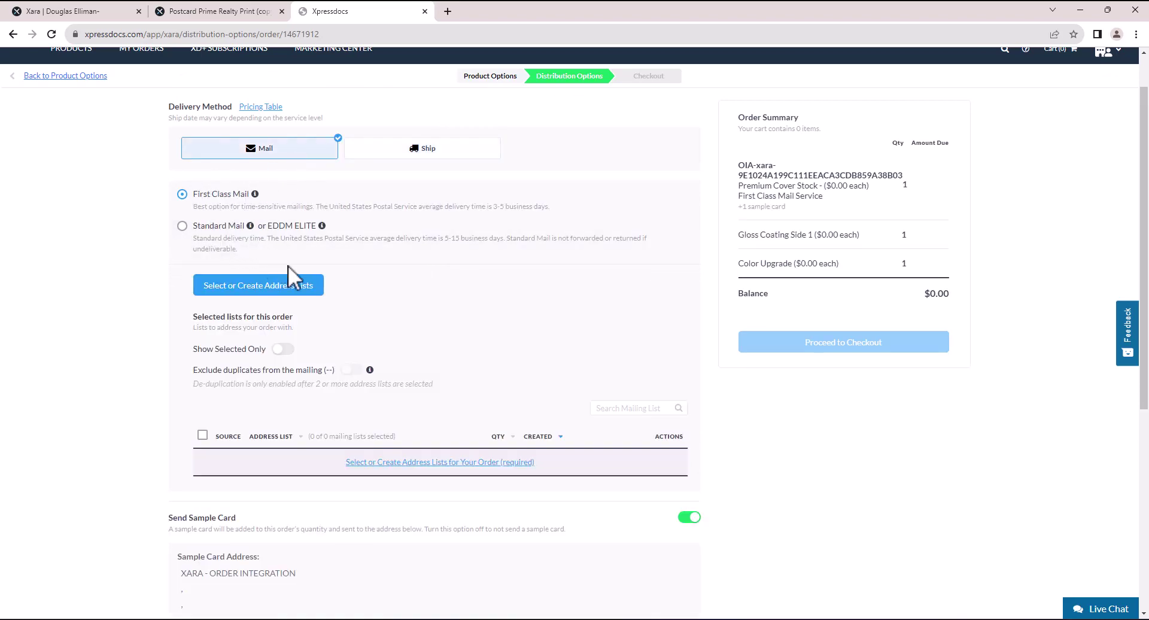
{"action": "left_click", "coordinate": [277, 299]}
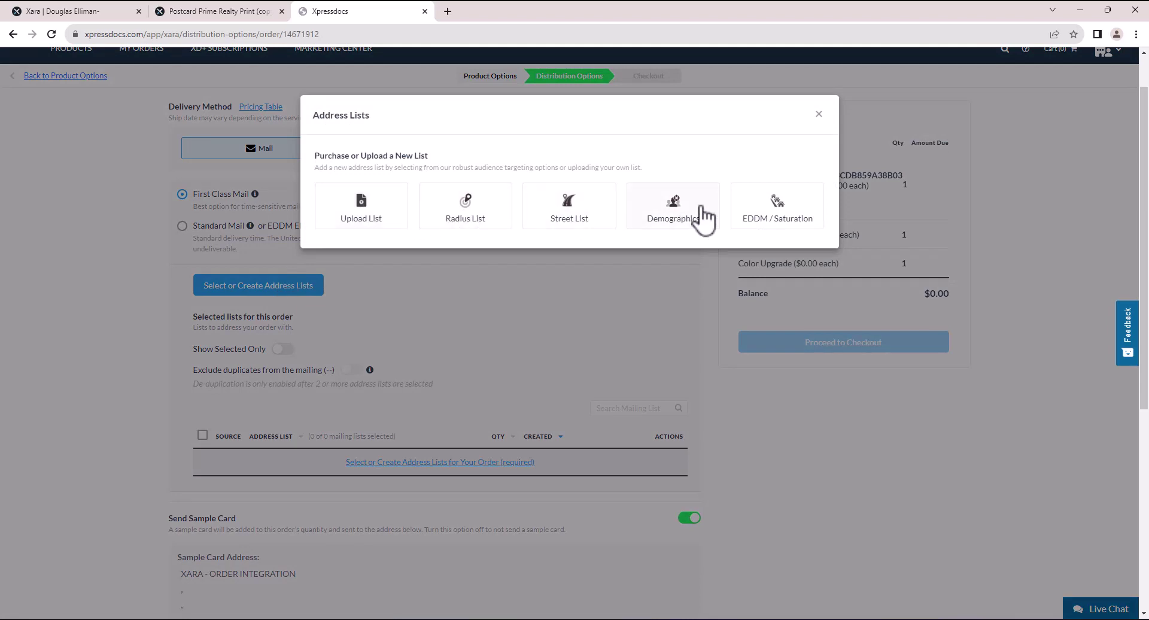
{"action": "left_click", "coordinate": [488, 227]}
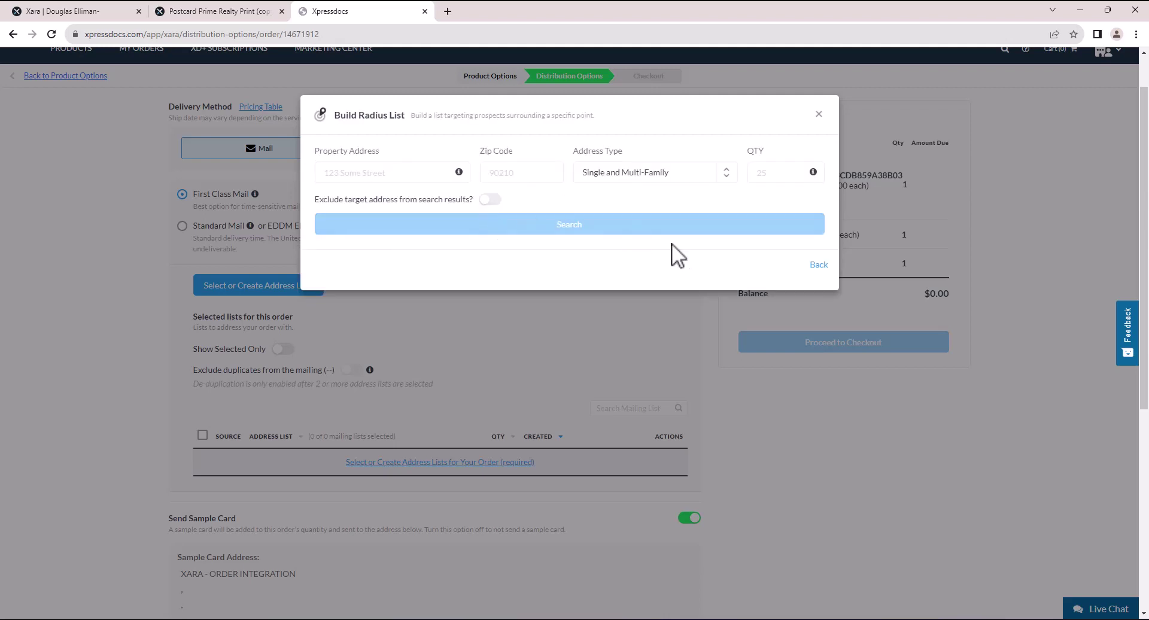
{"action": "left_click", "coordinate": [818, 264]}
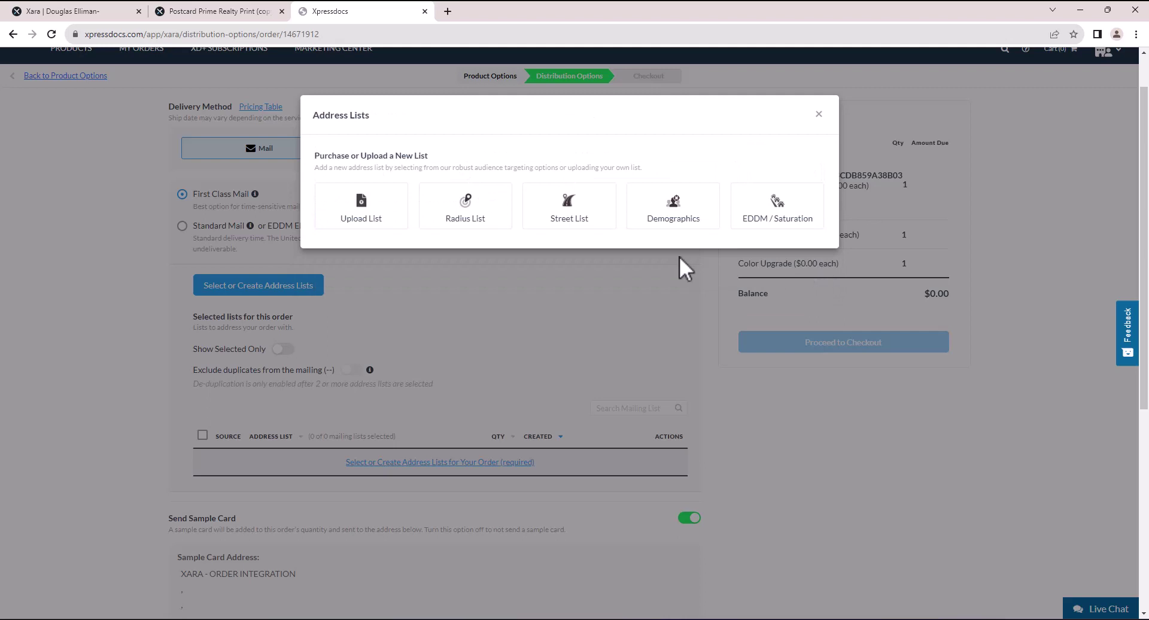
- Preview the Street List address types and the Demographics list option
{"action": "left_click", "coordinate": [570, 216]}
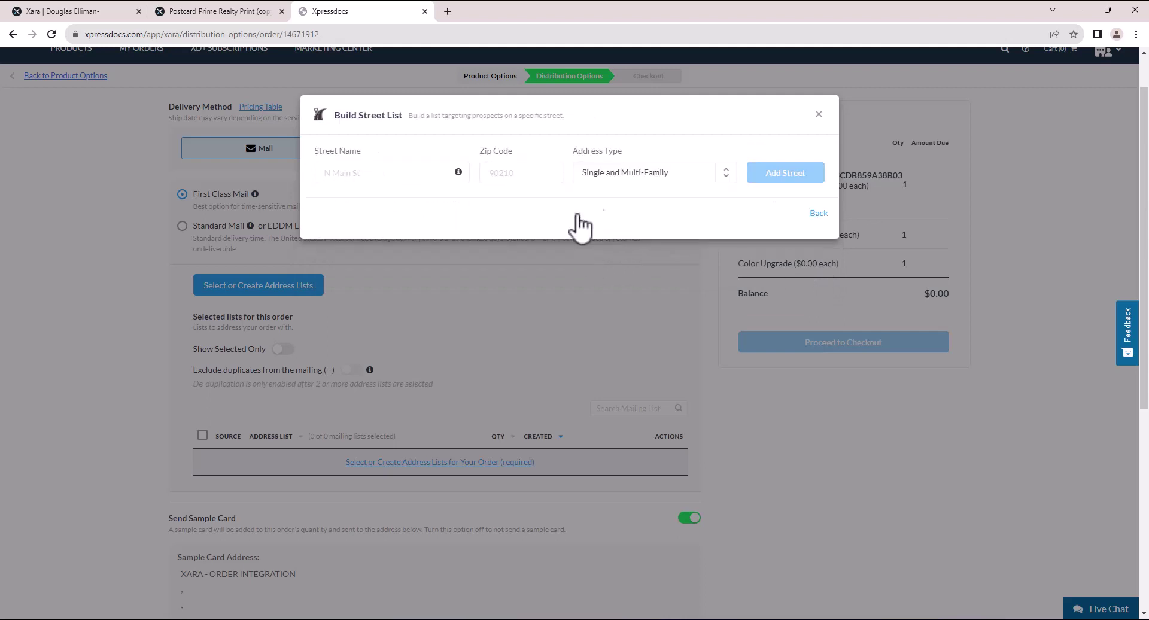
{"action": "left_click", "coordinate": [725, 174]}
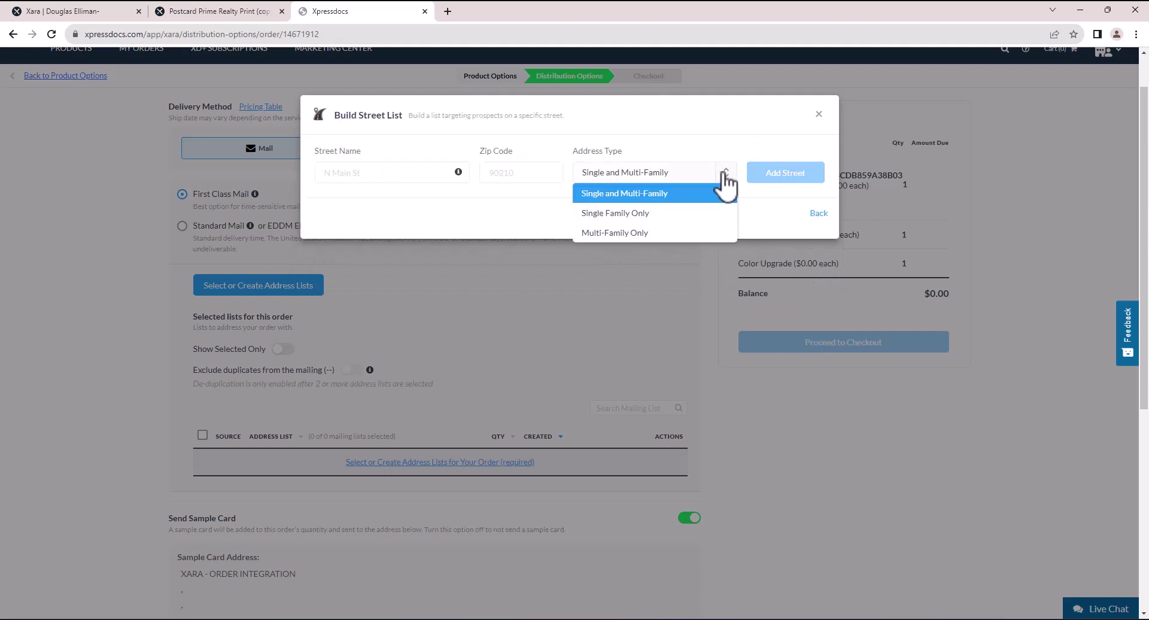
{"action": "left_click", "coordinate": [815, 214]}
{"action": "left_click", "coordinate": [688, 208]}
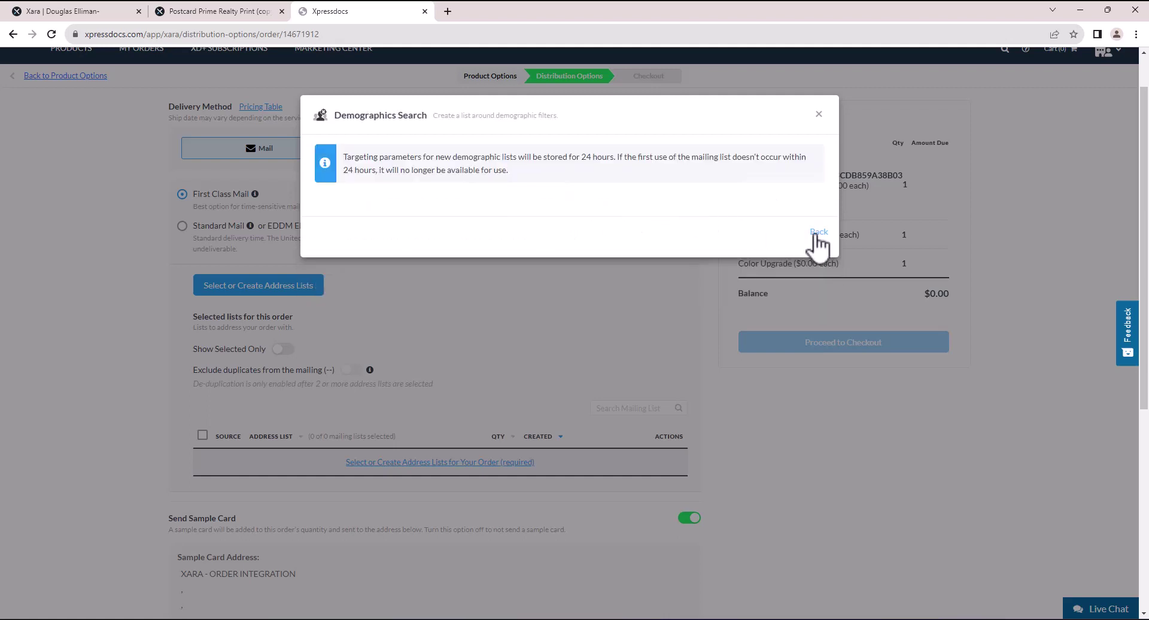
{"action": "left_click", "coordinate": [818, 234]}
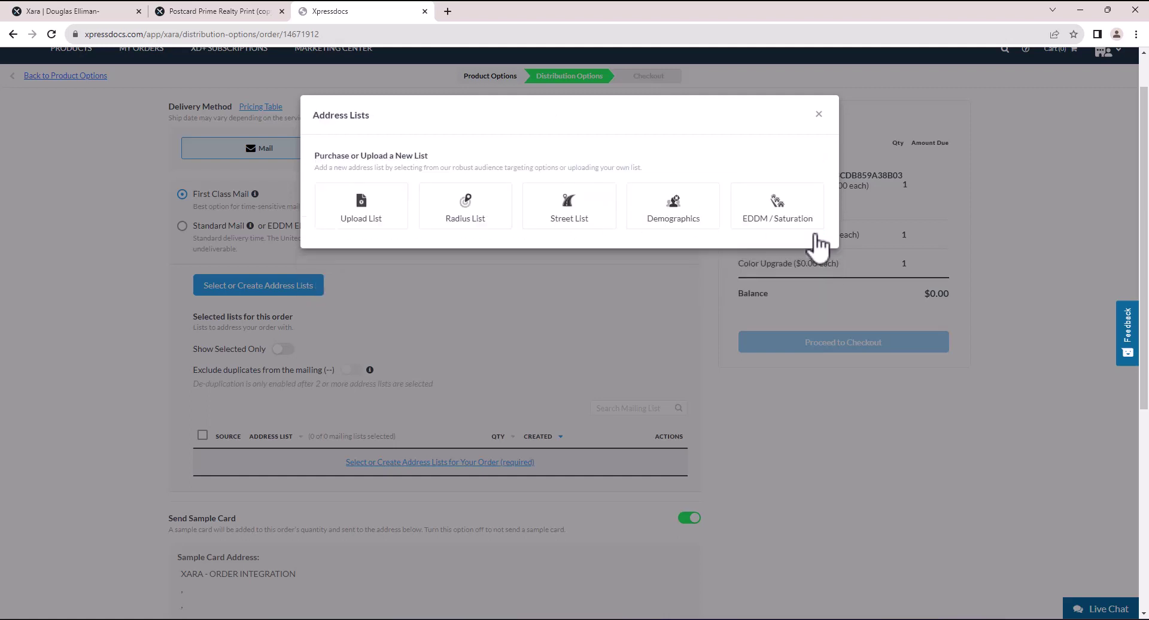
- Start an EDDM Elite list targeted by city, choosing Tennessee and NASHVILLE
{"action": "left_click", "coordinate": [781, 216]}
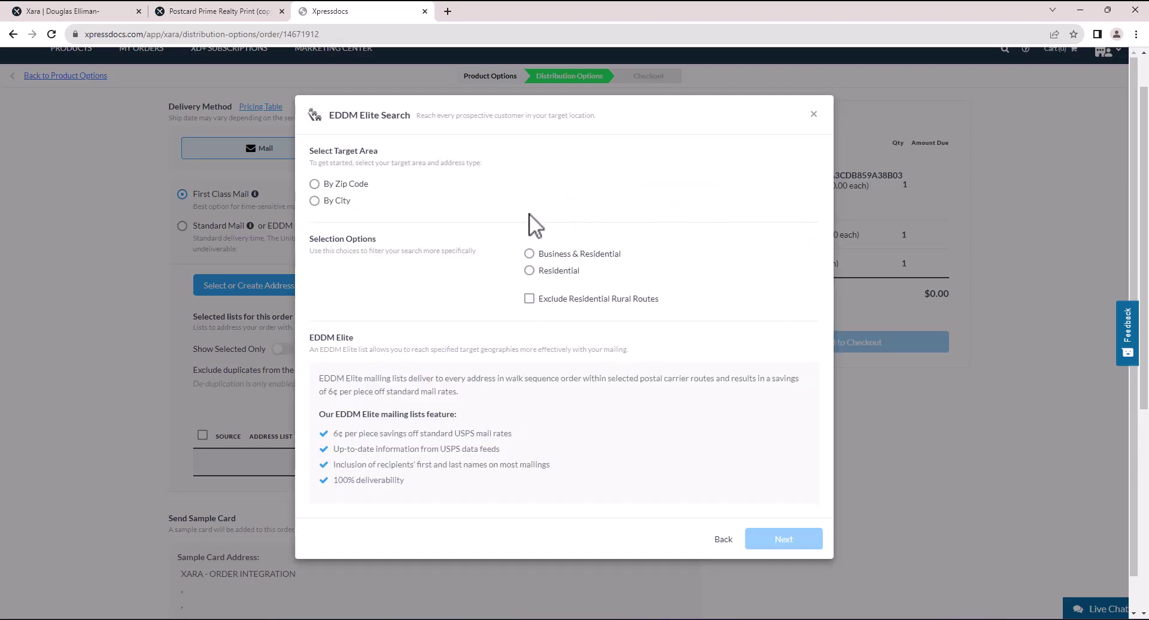
{"action": "left_click", "coordinate": [315, 201]}
{"action": "left_click", "coordinate": [607, 239]}
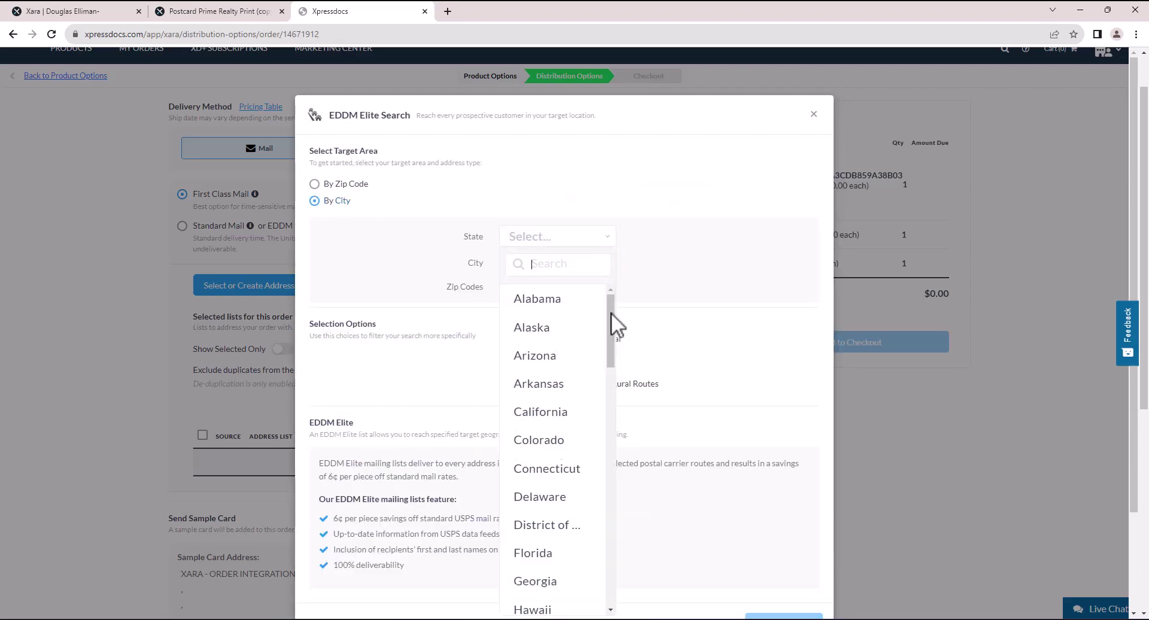
{"action": "left_click_drag", "start_coordinate": [612, 312], "coordinate": [621, 543]}
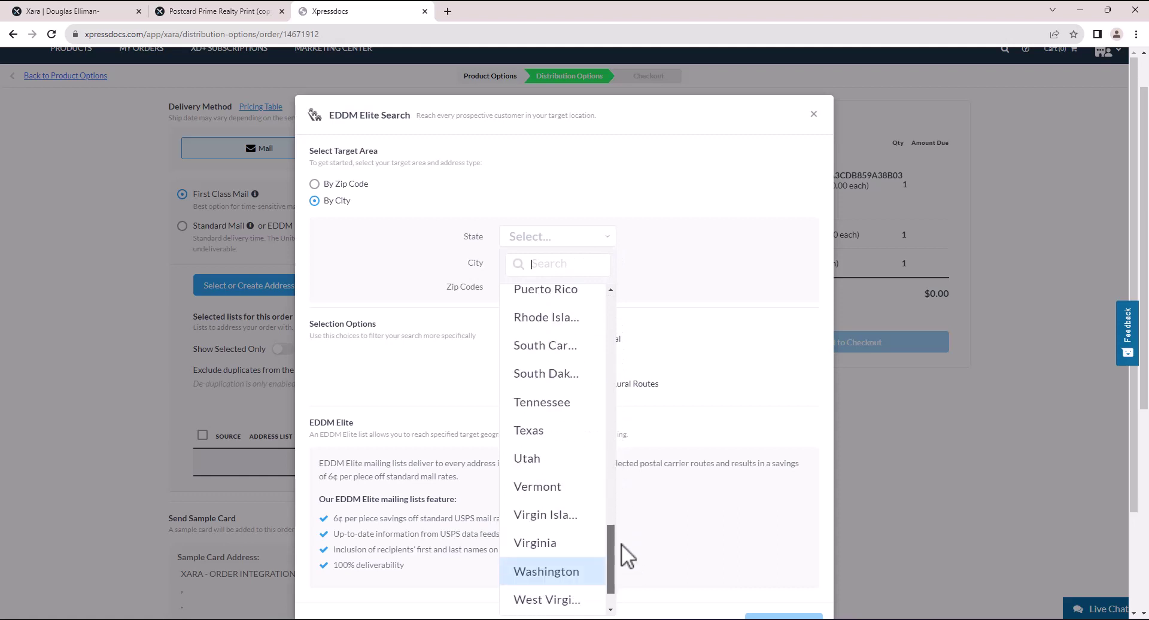
{"action": "left_click", "coordinate": [563, 402]}
{"action": "left_click", "coordinate": [575, 263]}
{"action": "type", "text": "nas"}
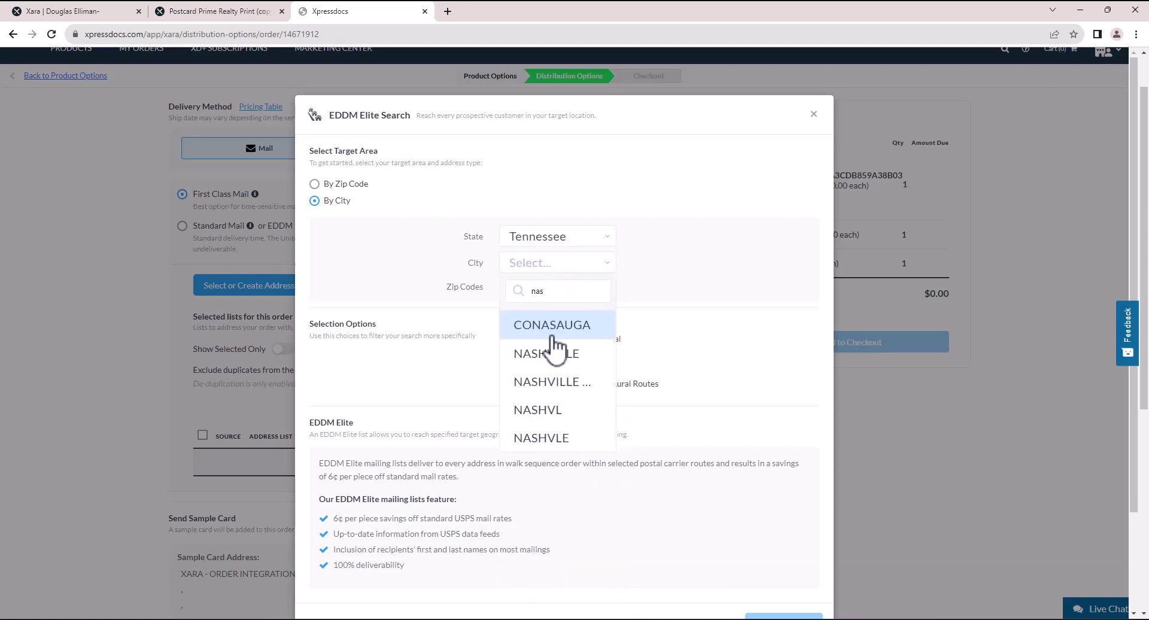
{"action": "left_click", "coordinate": [566, 354]}
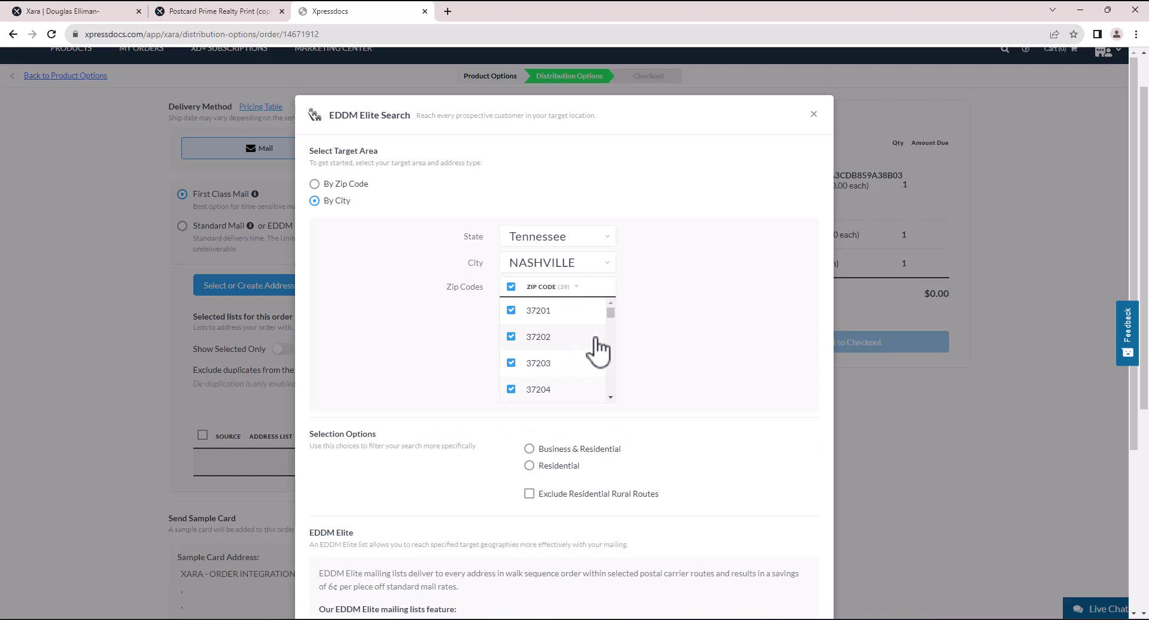
- Keep all 39 zip codes, limit to Residential addresses, and run the search
{"action": "scroll", "coordinate": [593, 335], "scroll_direction": "down", "scroll_amount": 7}
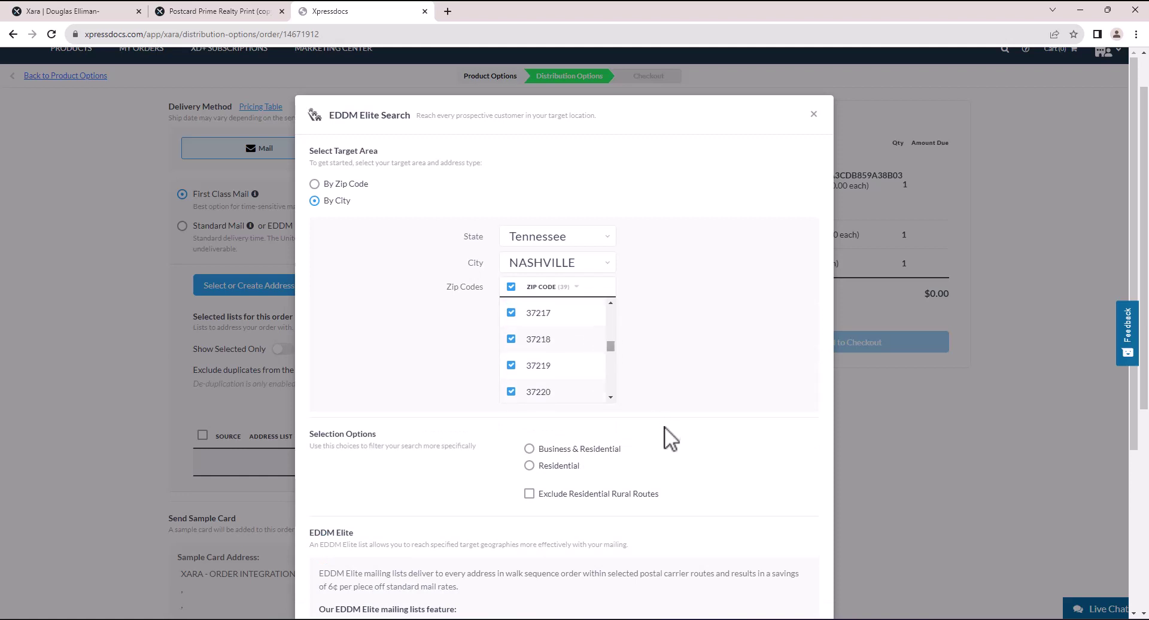
{"action": "scroll", "coordinate": [663, 426], "scroll_direction": "down", "scroll_amount": 2}
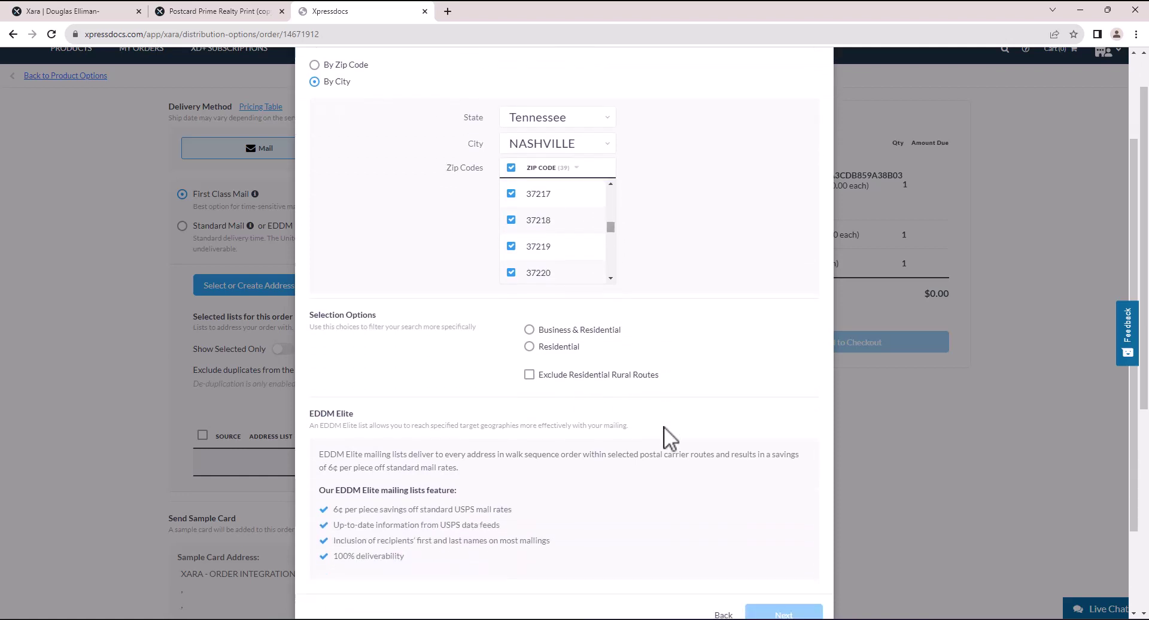
{"action": "left_click", "coordinate": [529, 346]}
{"action": "scroll", "coordinate": [531, 356], "scroll_direction": "down", "scroll_amount": 1}
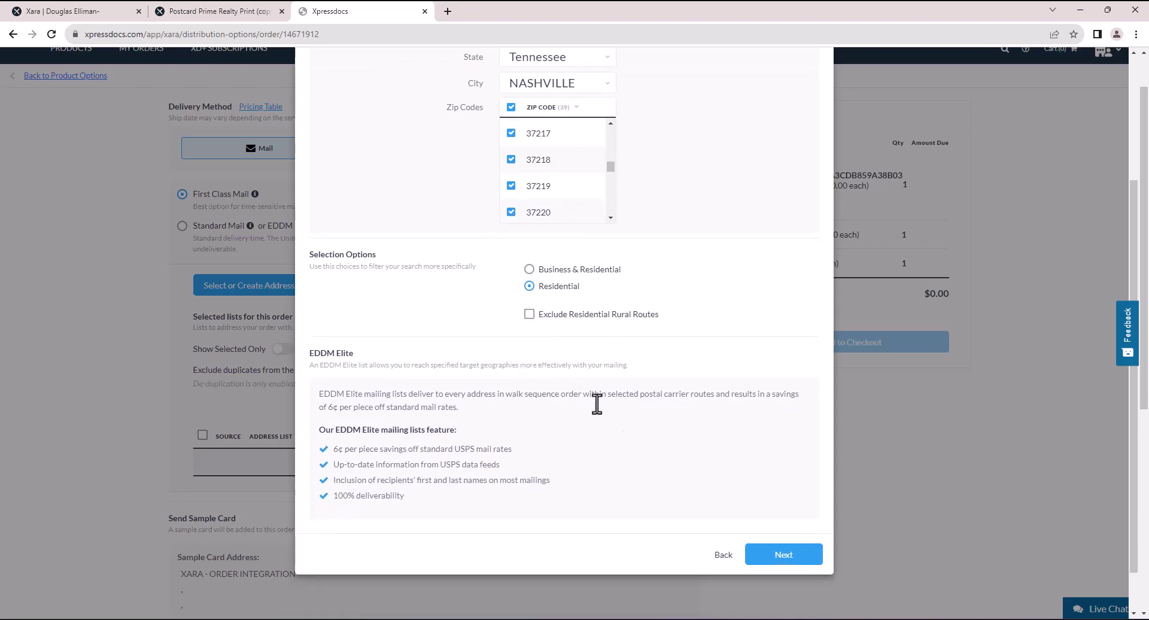
{"action": "left_click", "coordinate": [802, 556]}
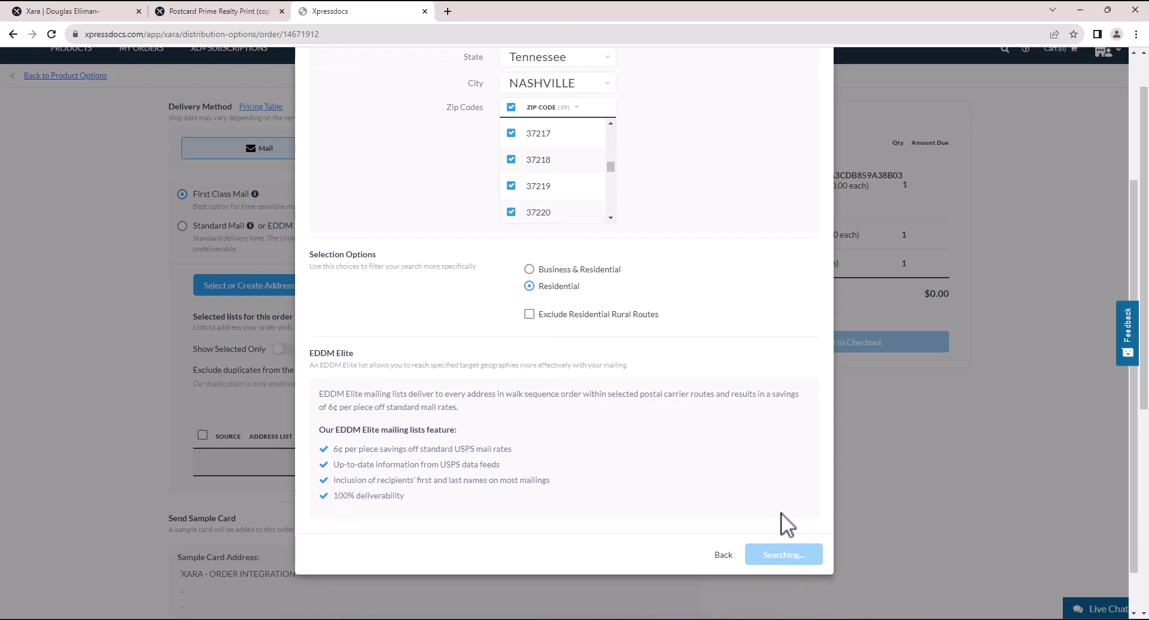
{"action": "scroll", "coordinate": [777, 501], "scroll_direction": "up", "scroll_amount": 2}
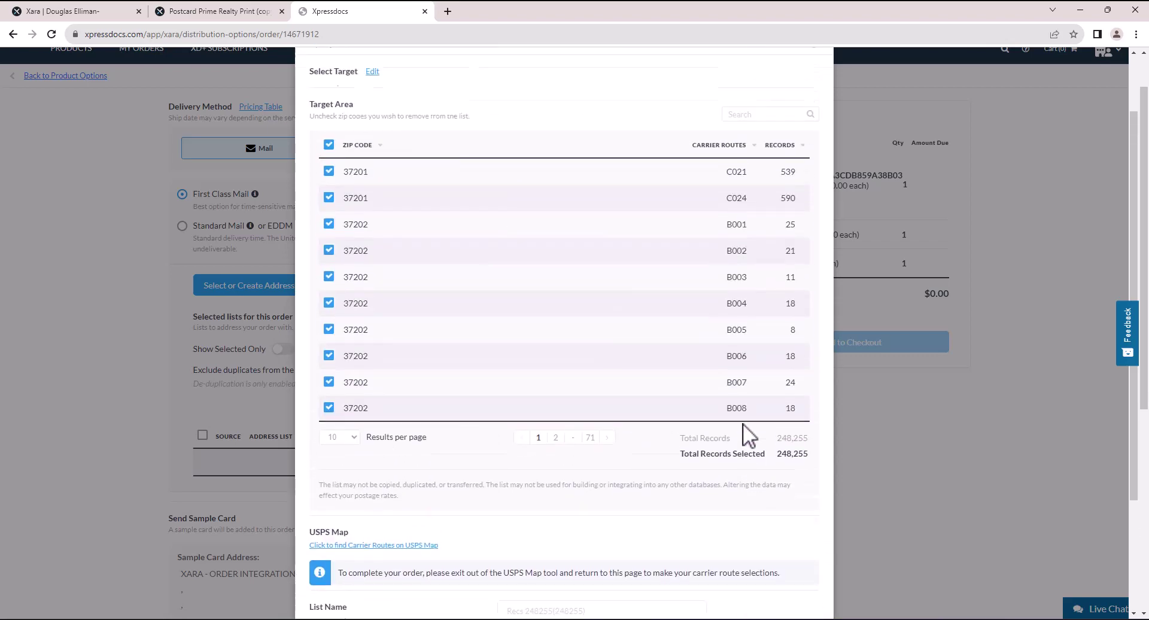
{"action": "scroll", "coordinate": [560, 293], "scroll_direction": "down", "scroll_amount": 1}
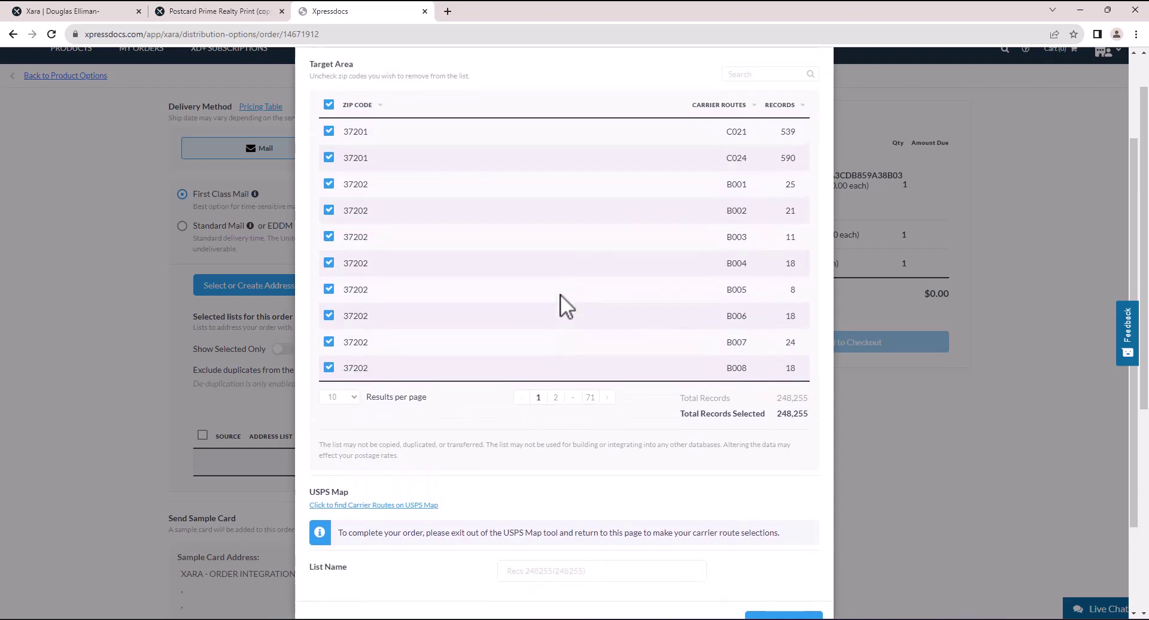
{"action": "scroll", "coordinate": [587, 304], "scroll_direction": "down", "scroll_amount": 1}
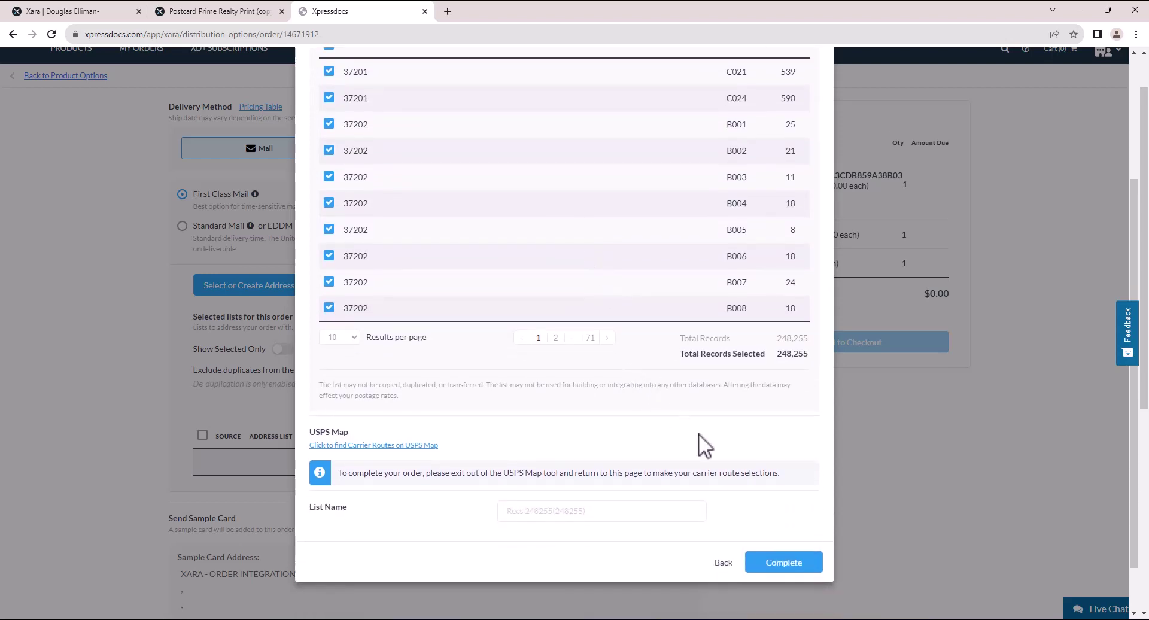
{"action": "left_click", "coordinate": [766, 562]}
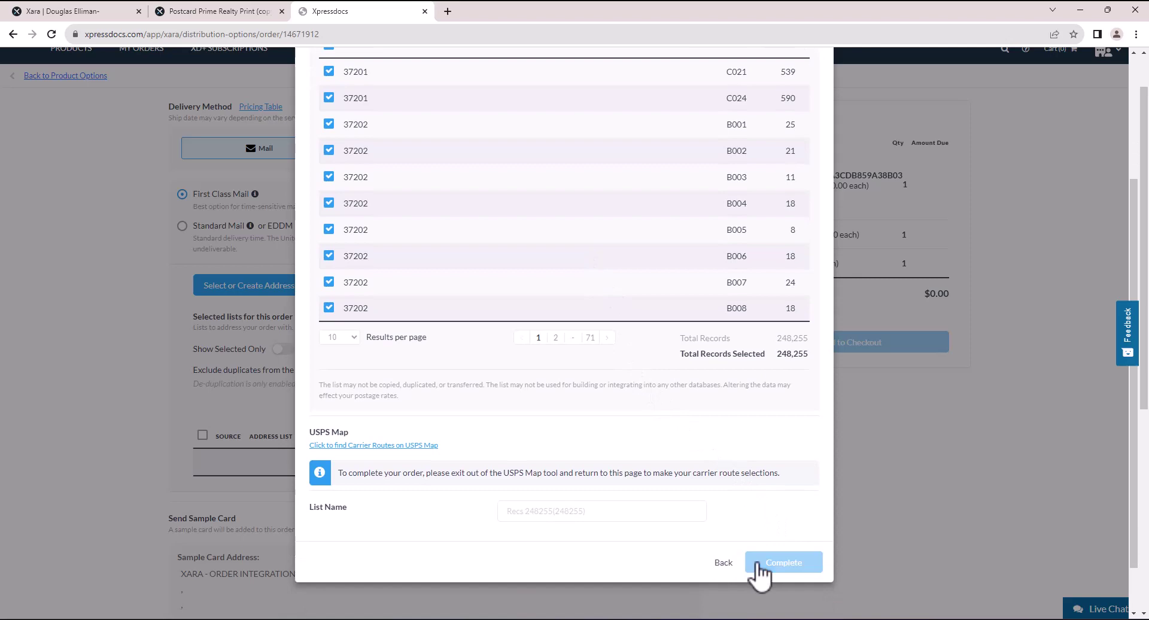